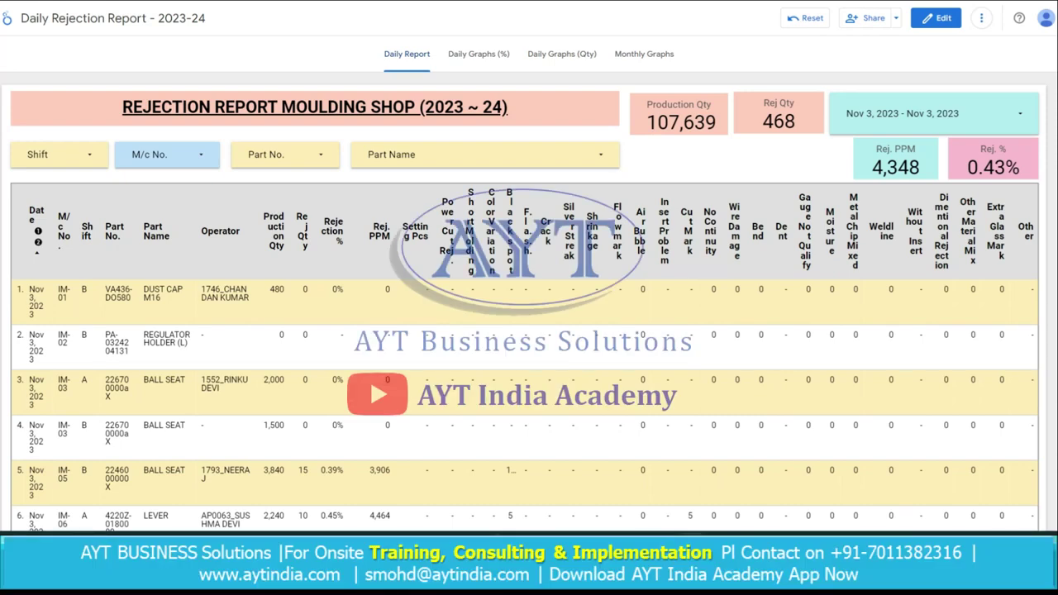
Set the daily rejection report's date range to start and end on Nov 2, 2023.
left_click(933, 113)
left_click(990, 188)
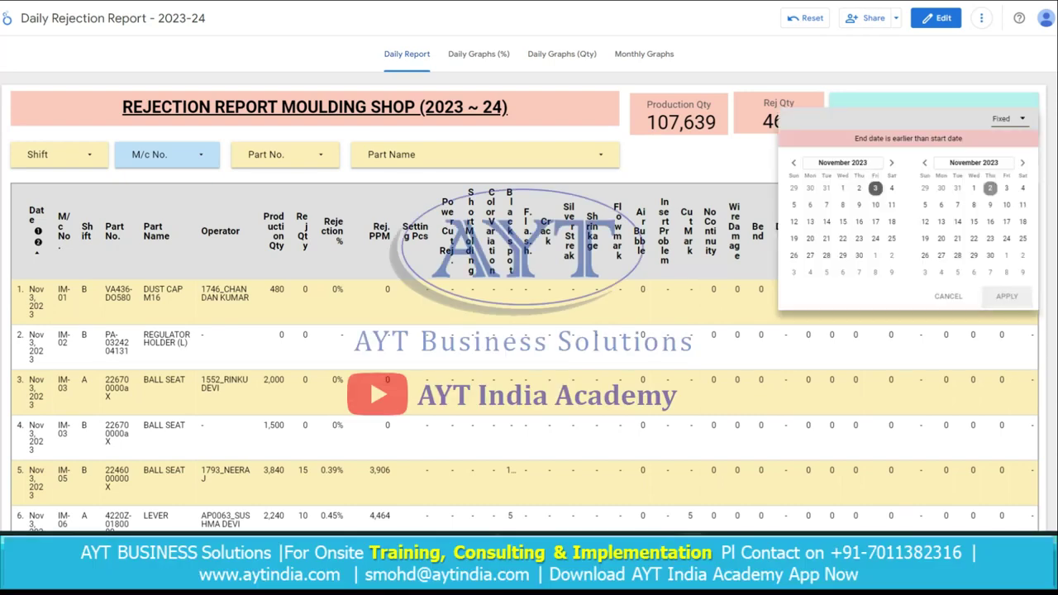
left_click(859, 189)
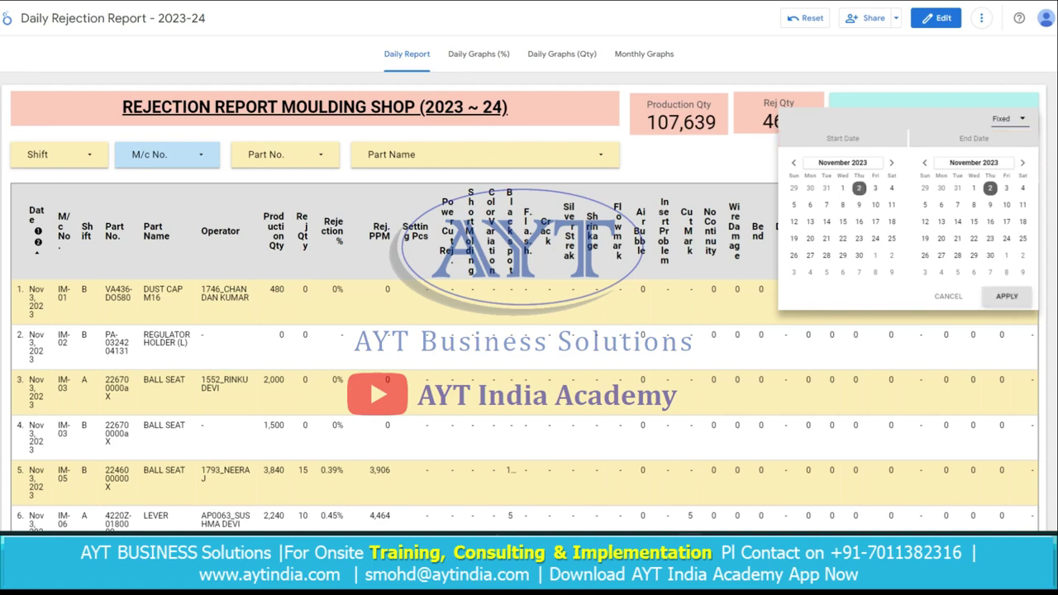
left_click(1007, 296)
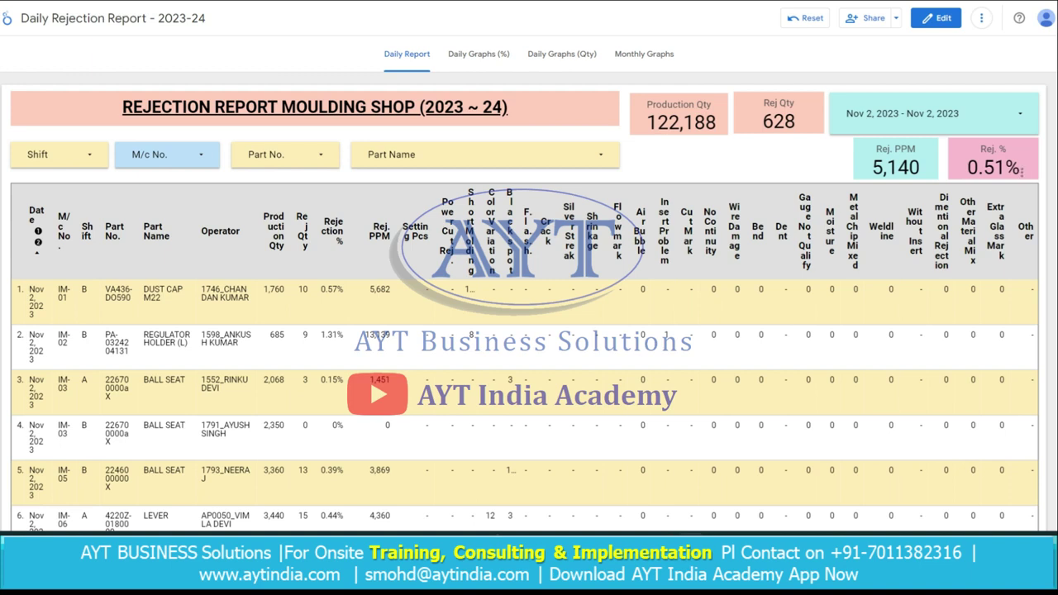
Export the Daily Report rejection table as CSV (Excel), keeping the suggested file name.
scroll(1023, 170, "down", 3)
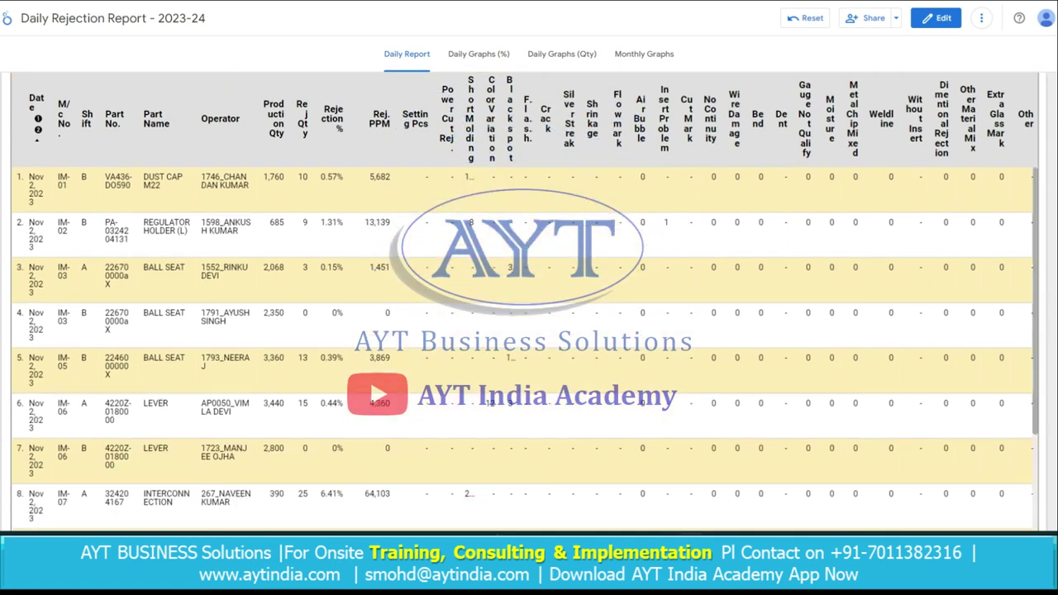
scroll(1022, 116, "up", 2)
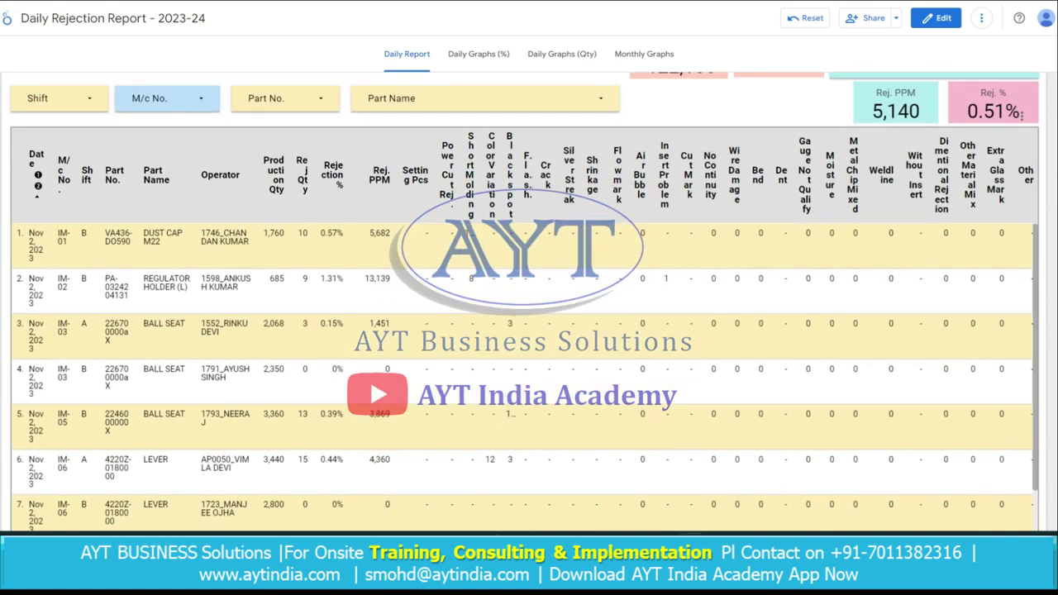
scroll(1022, 116, "down", 8)
scroll(1023, 170, "up", 10)
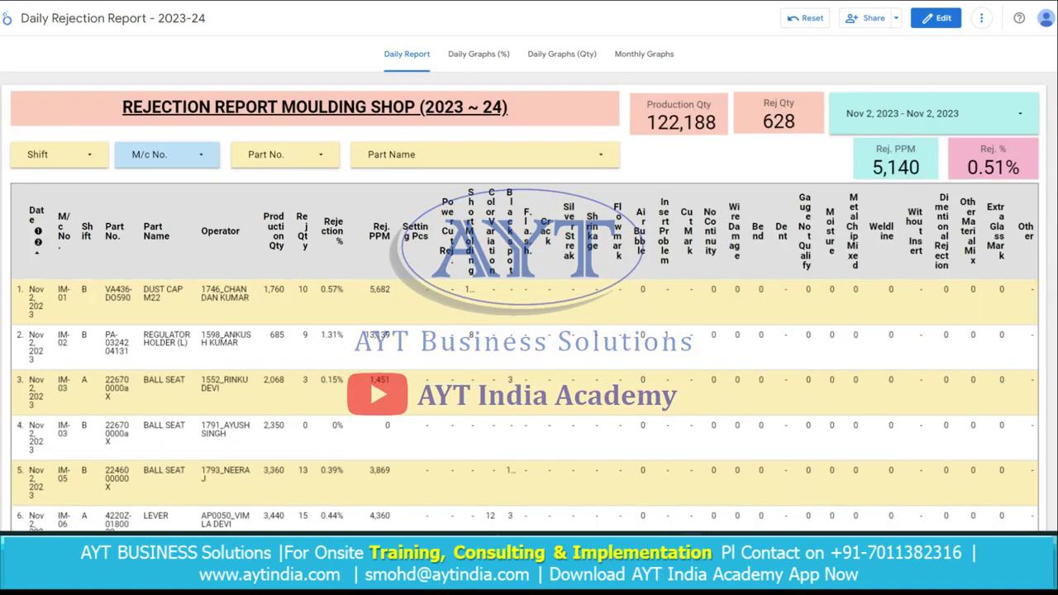
scroll(1023, 171, "down", 4)
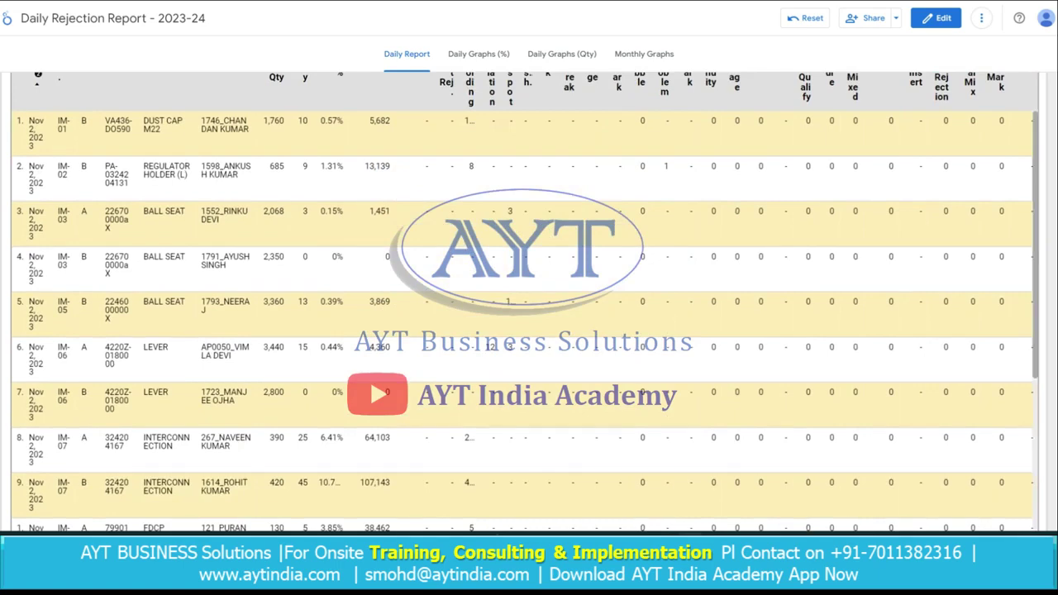
right_click(158, 219)
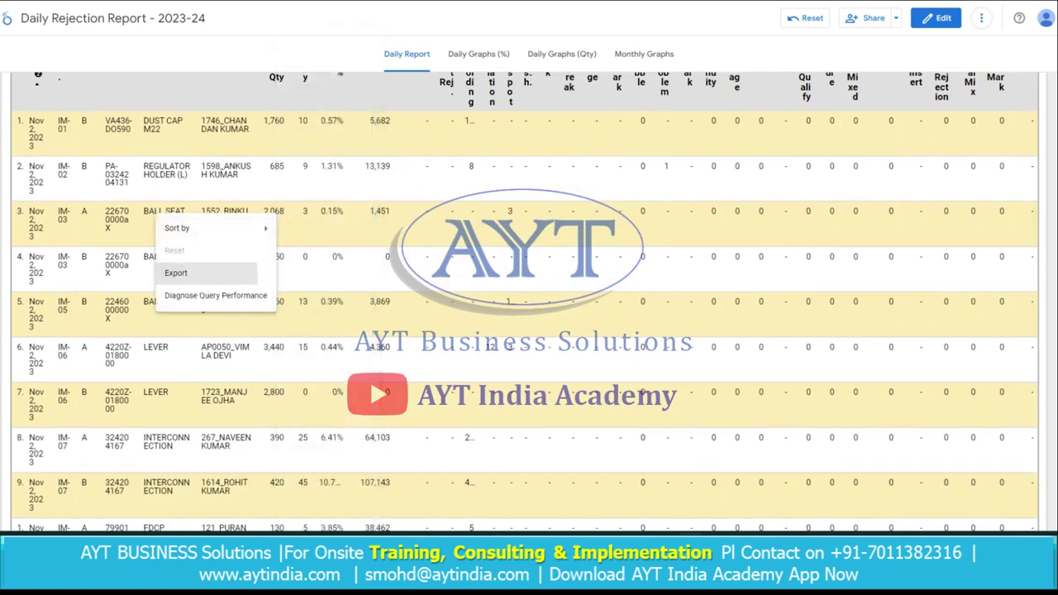
left_click(175, 272)
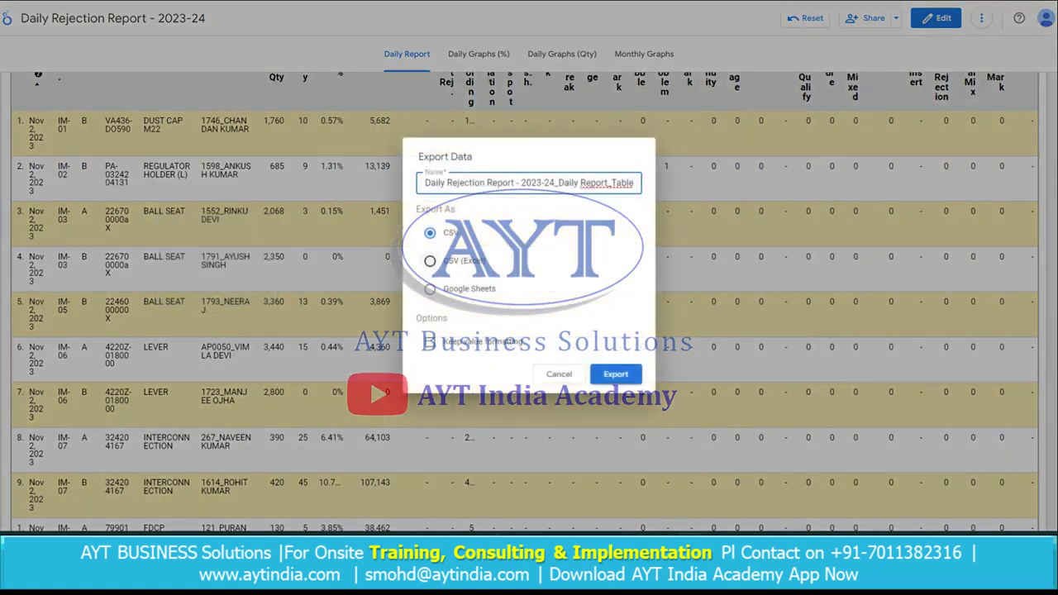
left_click(430, 260)
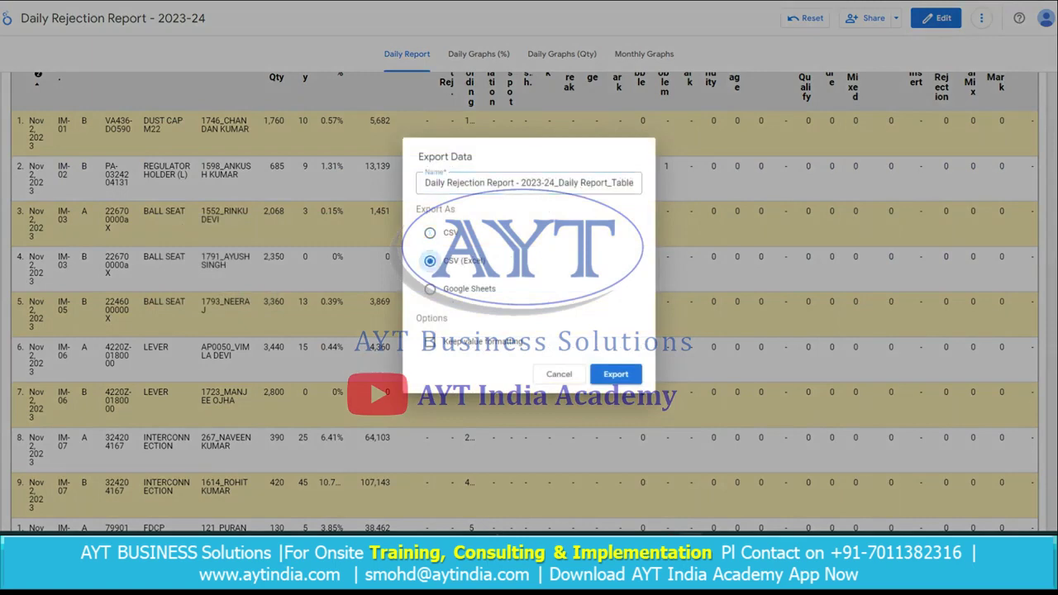
left_click(615, 374)
left_click(616, 374)
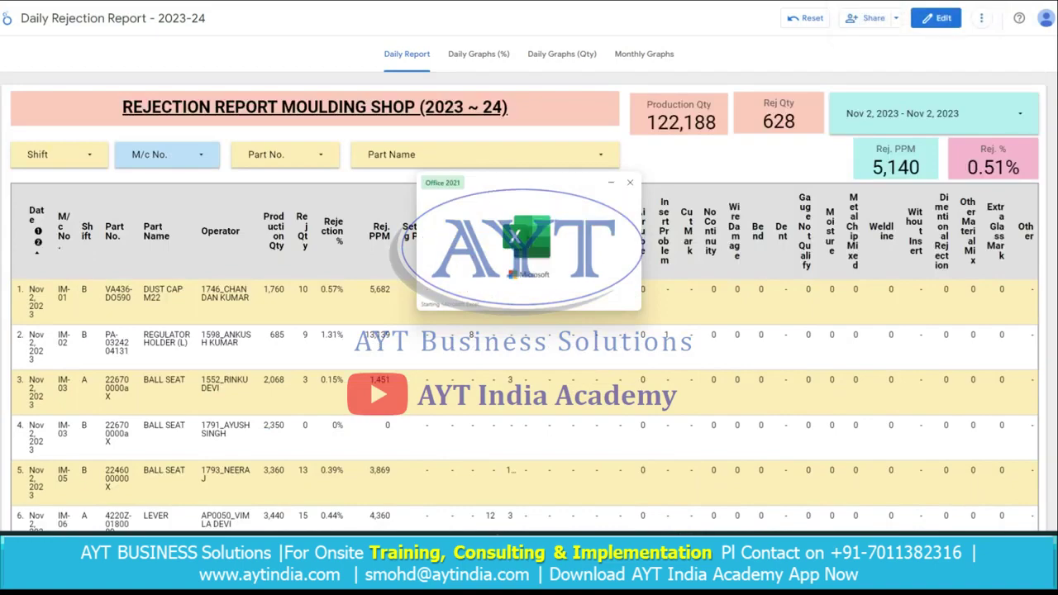
Look through the exported rejection rows in Excel and close the workbook.
scroll(529, 289, "down", 7)
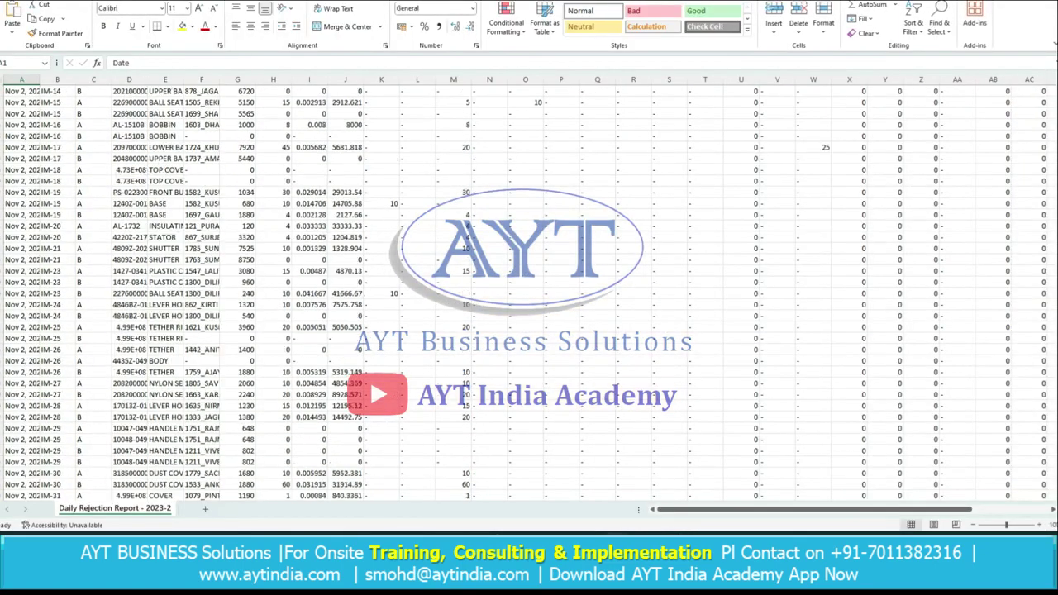
scroll(529, 289, "up", 7)
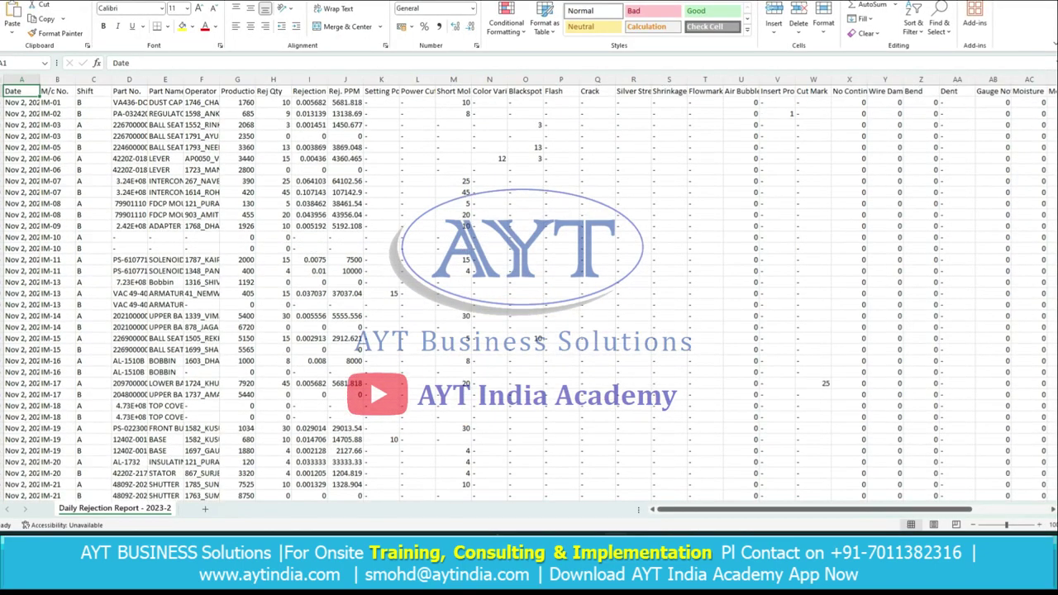
key("alt+F4")
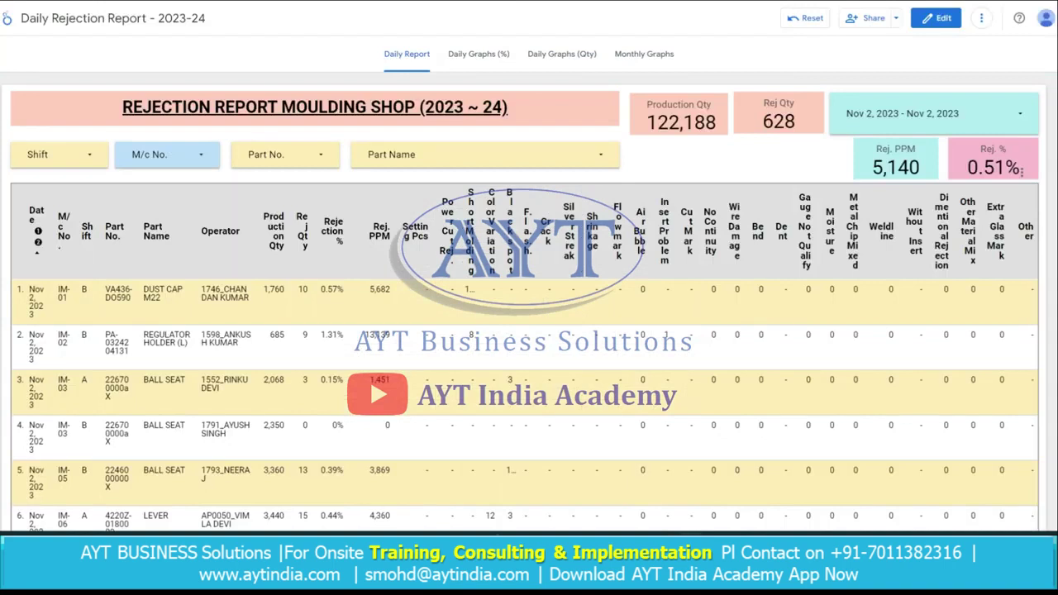
Filter the daily report to Shift A only and restore the filter to all shifts.
left_click(59, 155)
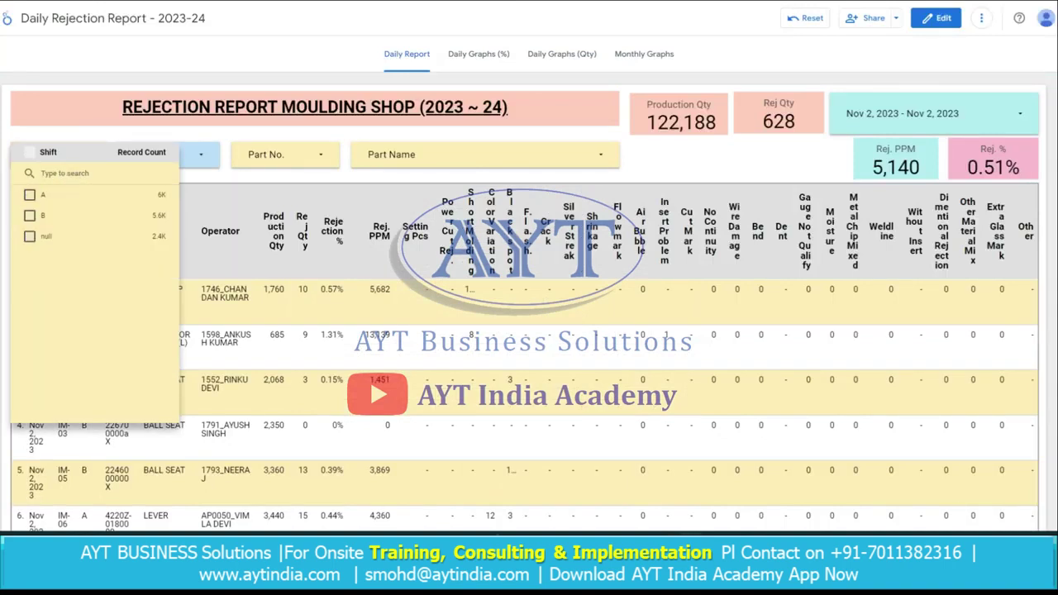
left_click(147, 194)
key("Escape")
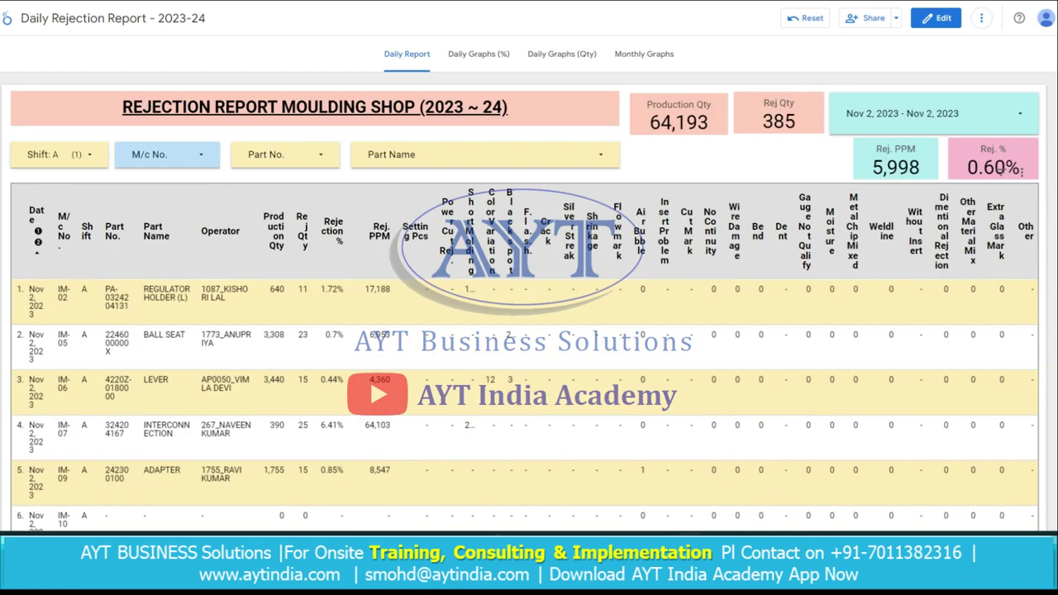
left_click(66, 155)
left_click(59, 152)
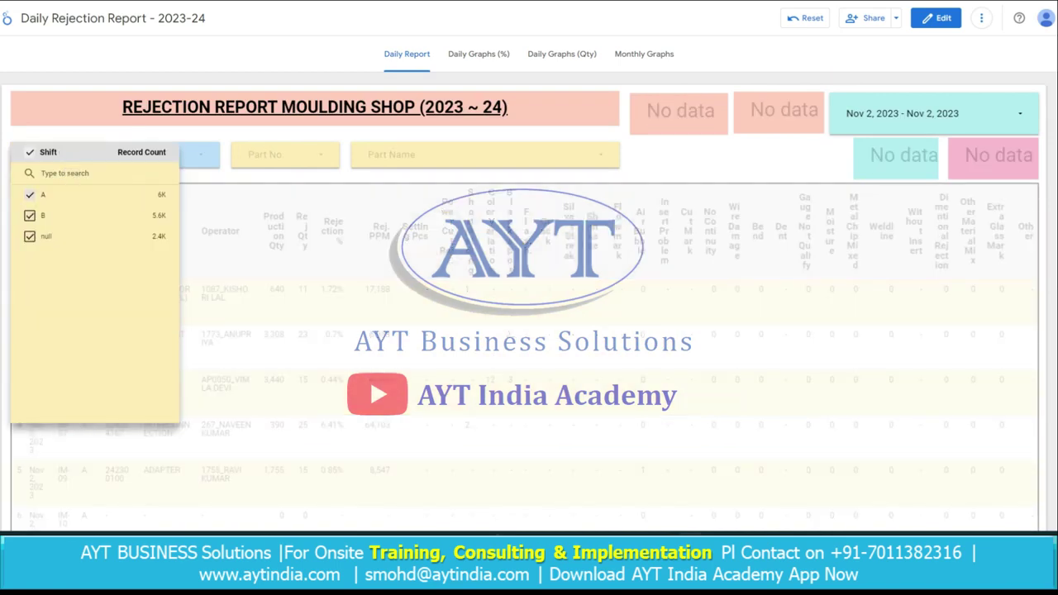
left_click(200, 154)
Examine the choices offered by the M/c No., Part No. and Part Name filters.
left_click(169, 155)
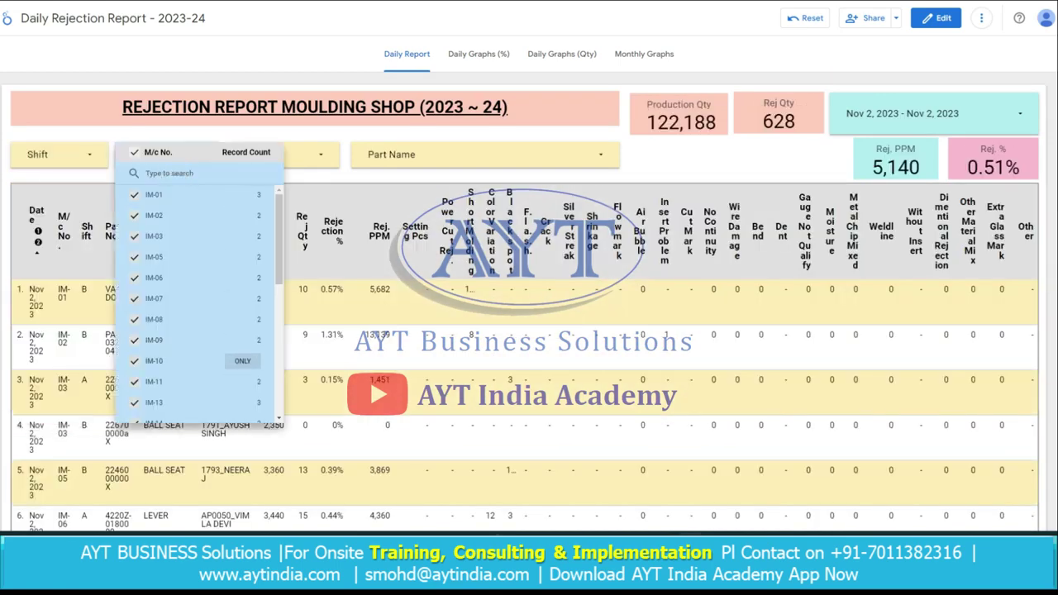
left_click(282, 156)
left_click(286, 157)
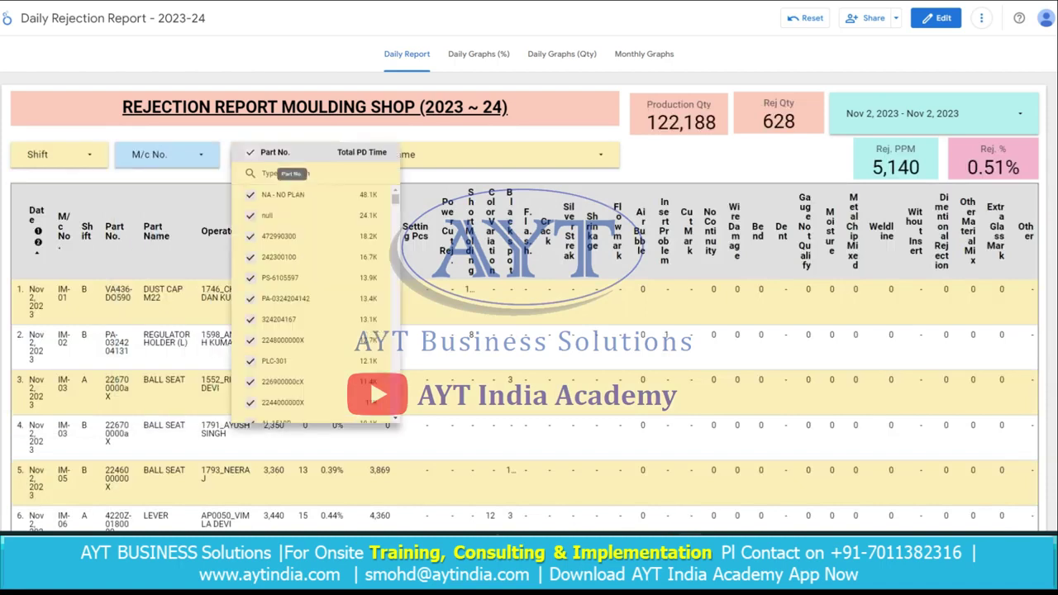
left_click(485, 154)
left_click(484, 155)
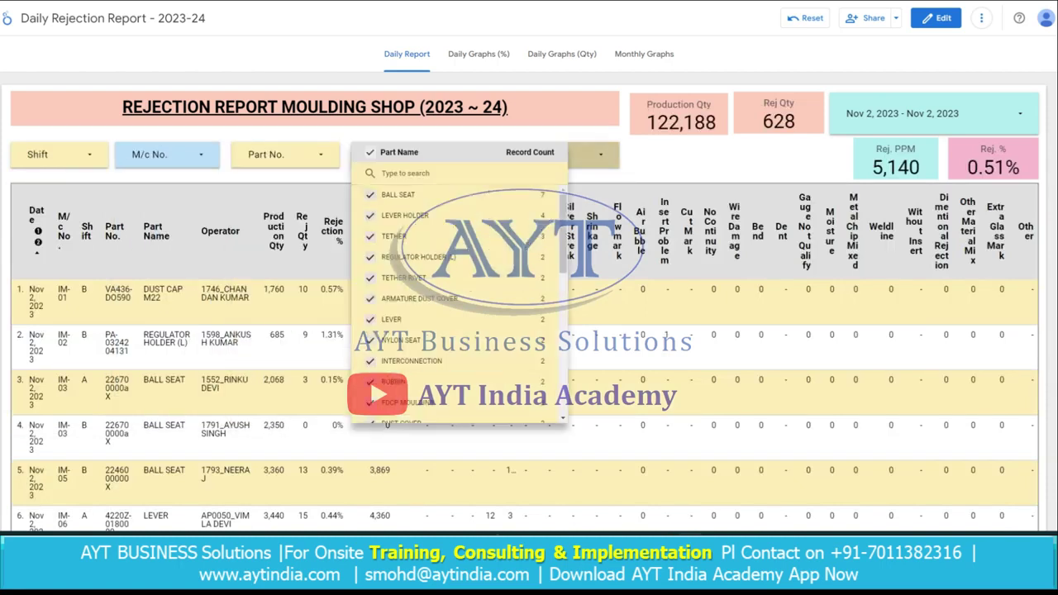
key("Escape")
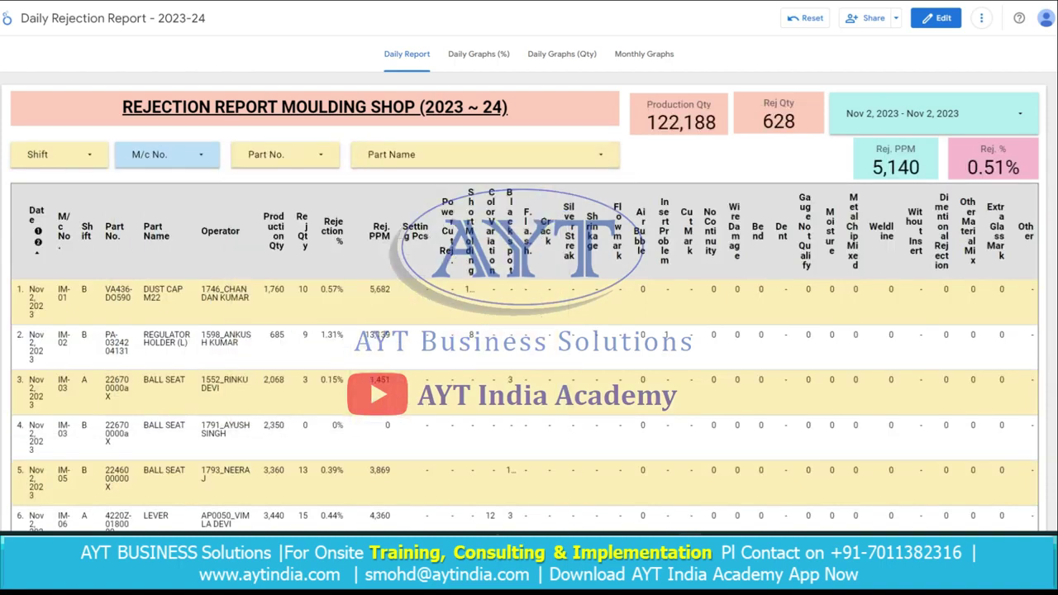
Open the Daily Graphs (%) page and examine the machine-wise rejection percentage charts for Shift A and Shift B.
left_click(479, 53)
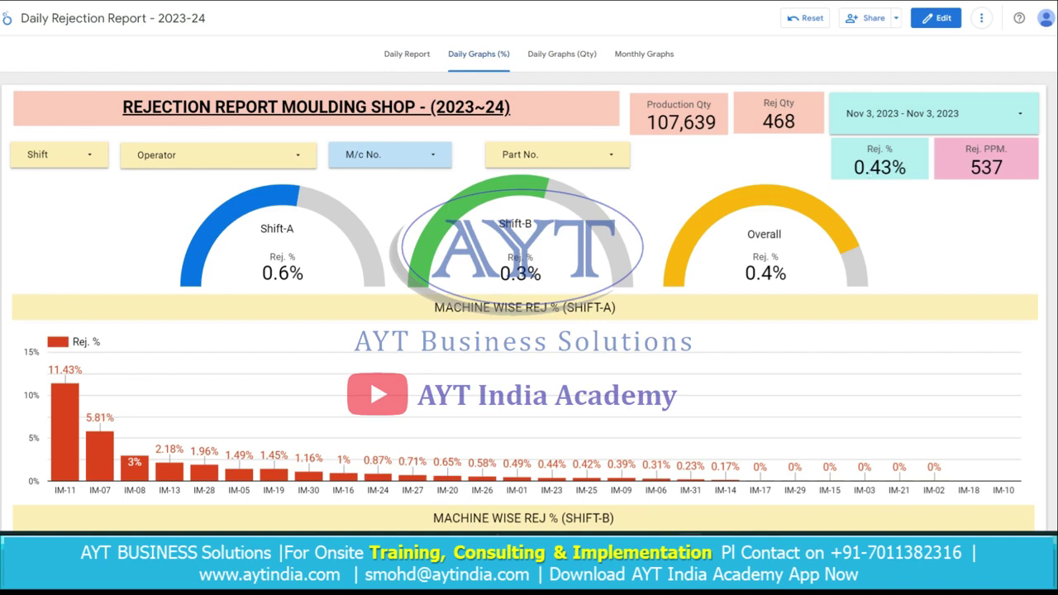
scroll(99, 215, "down", 3)
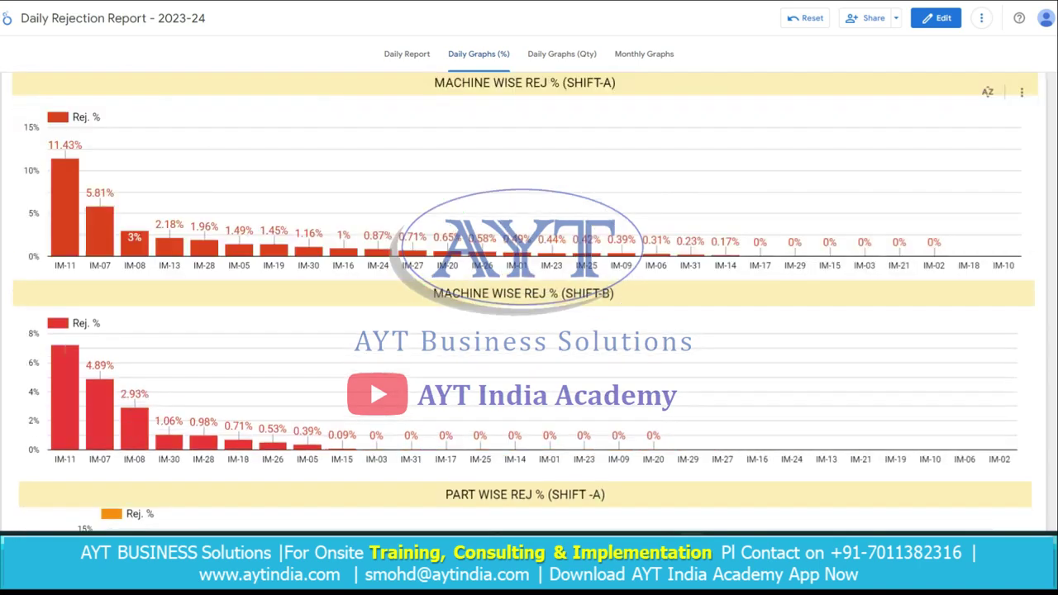
scroll(529, 331, "down", 5)
scroll(529, 330, "up", 5)
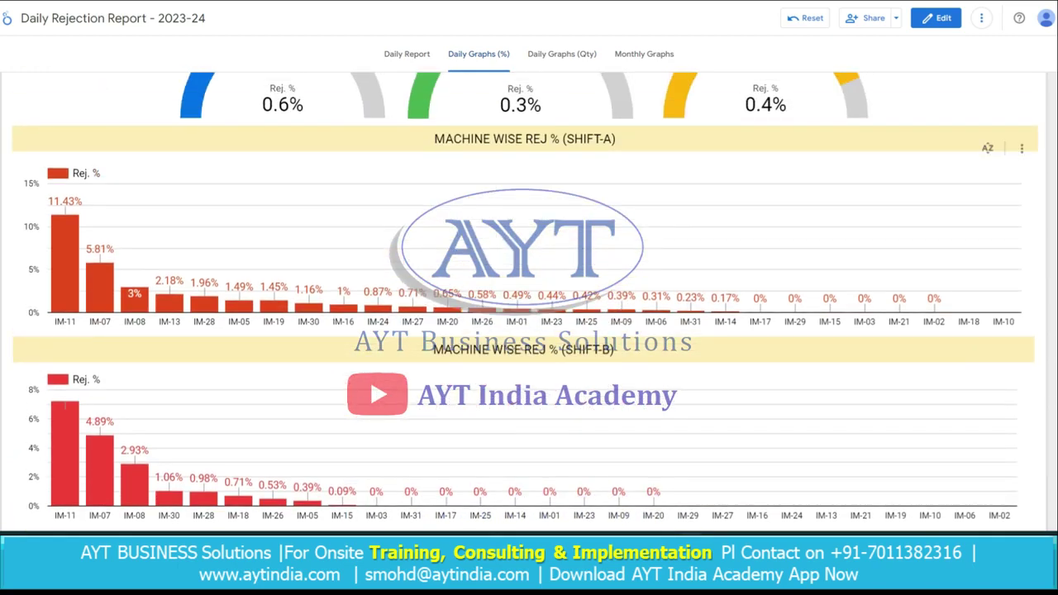
scroll(530, 330, "down", 2)
scroll(530, 331, "down", 1)
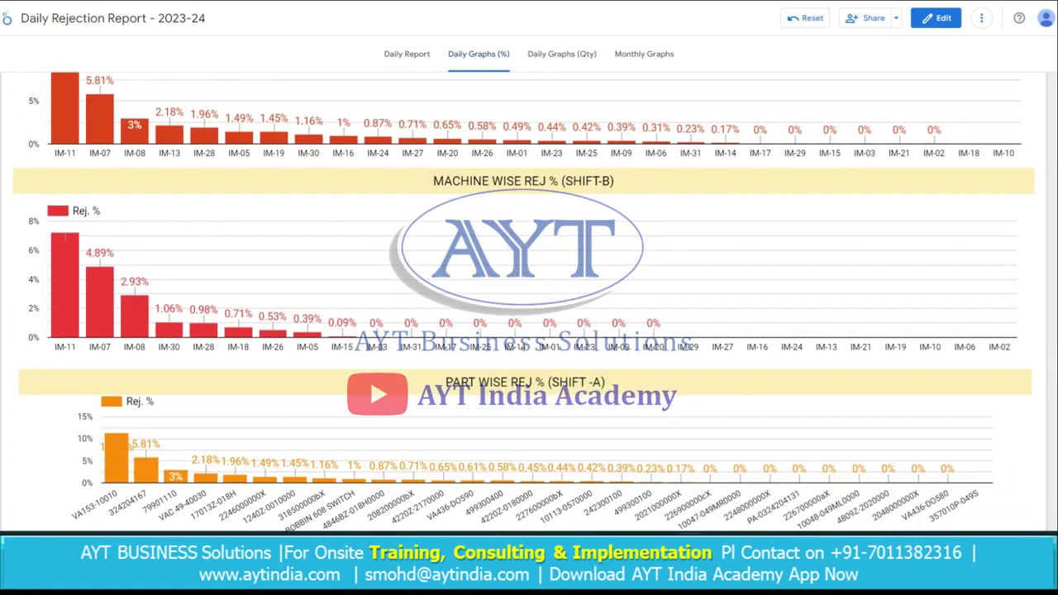
scroll(93, 177, "up", 1)
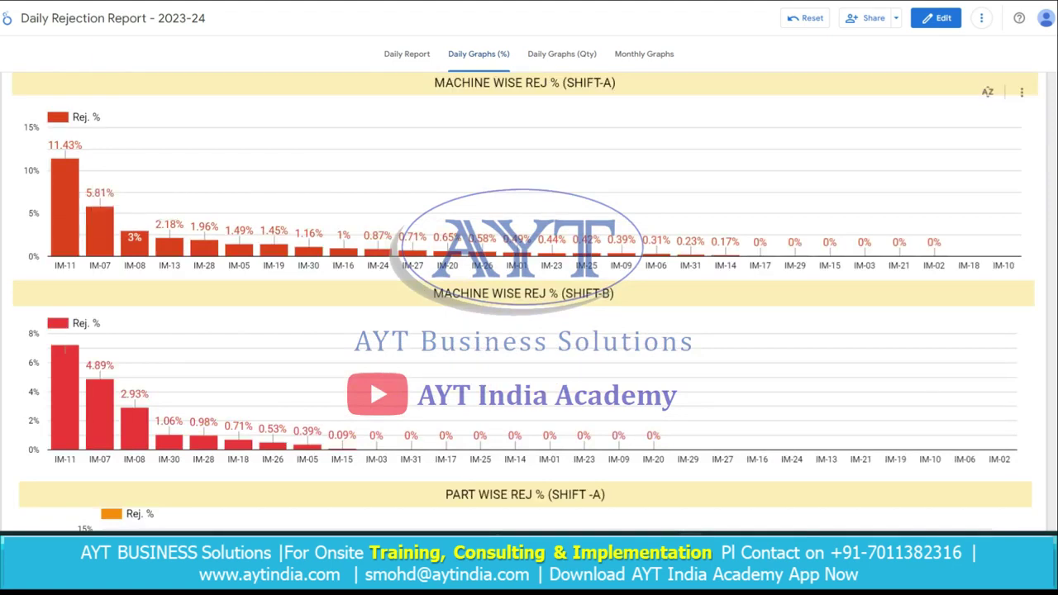
mouse_move(73, 191)
scroll(525, 302, "down", 2)
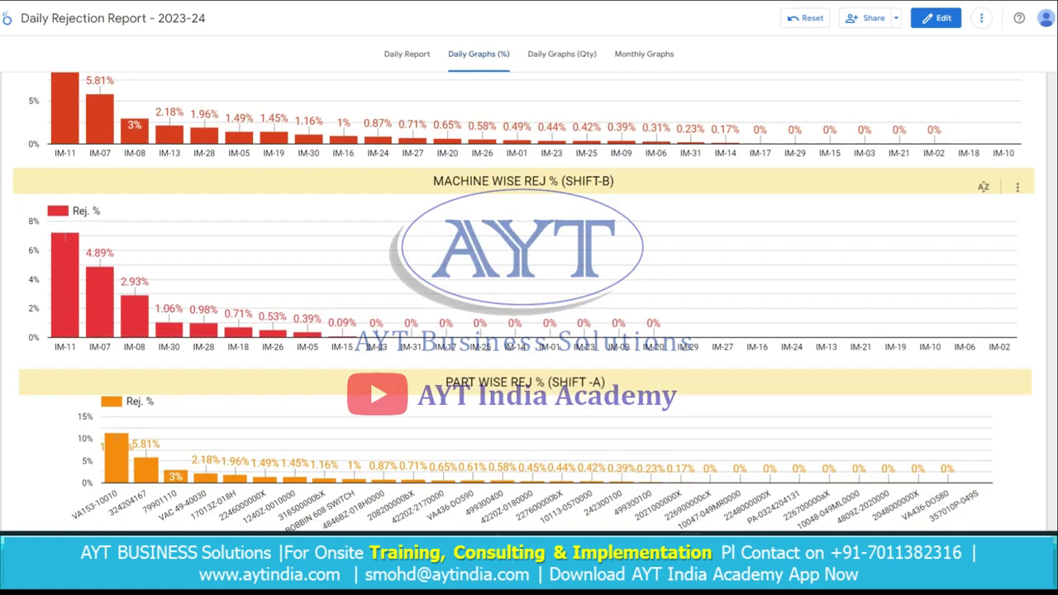
Examine the part-wise rejection percentages for both shifts and the defect-wise rejection quantities, including the Blackspot bar.
scroll(83, 264, "down", 4)
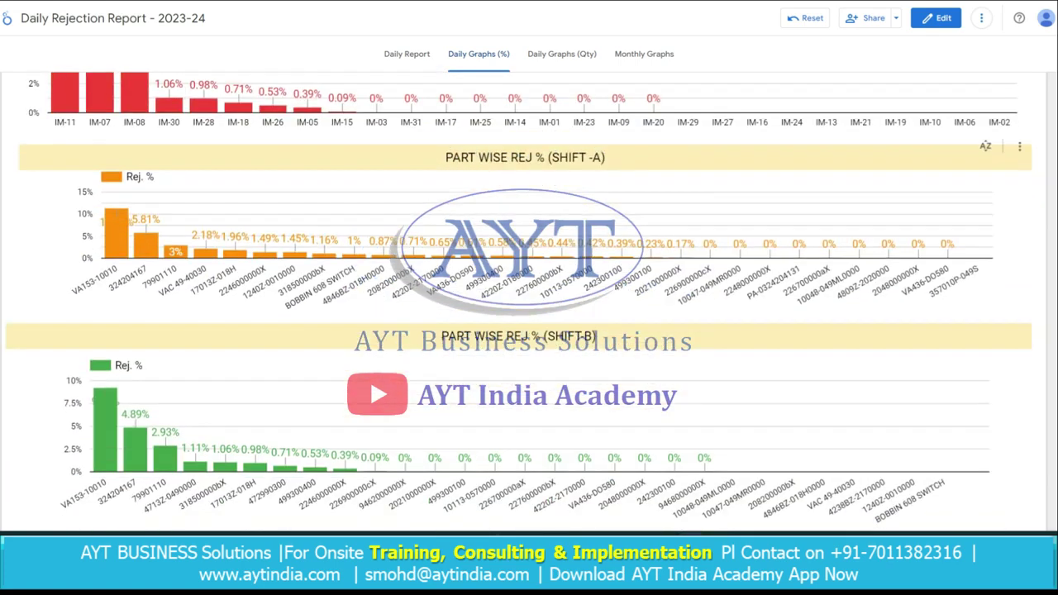
mouse_move(117, 233)
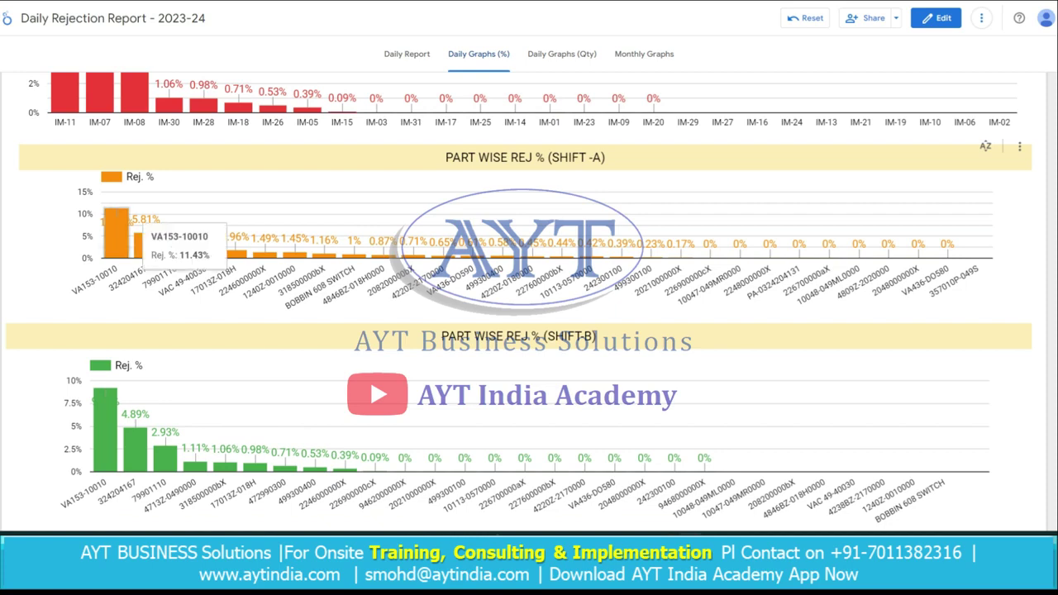
scroll(116, 233, "down", 3)
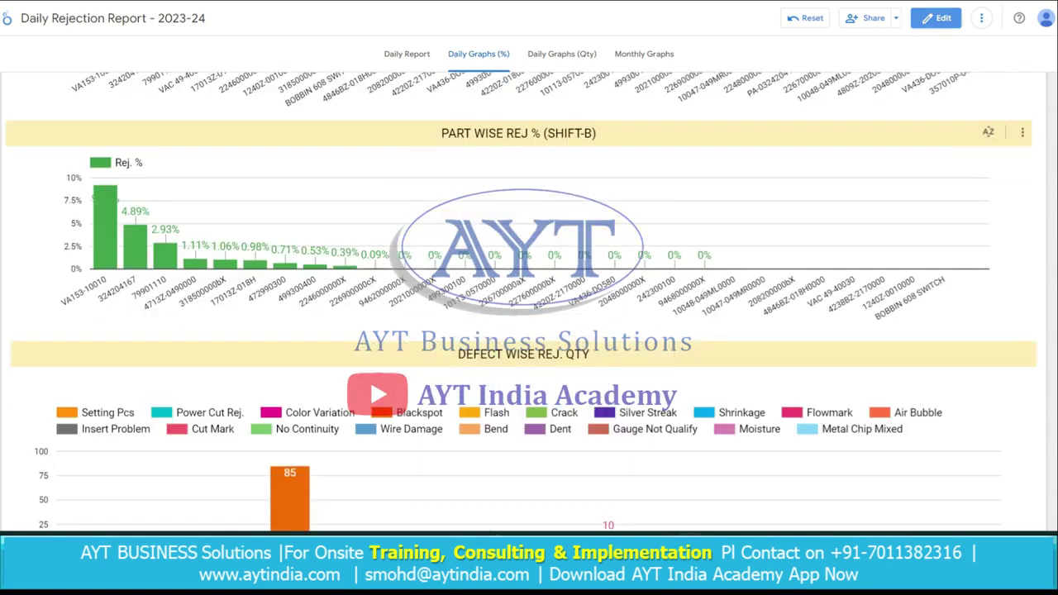
scroll(530, 298, "down", 1)
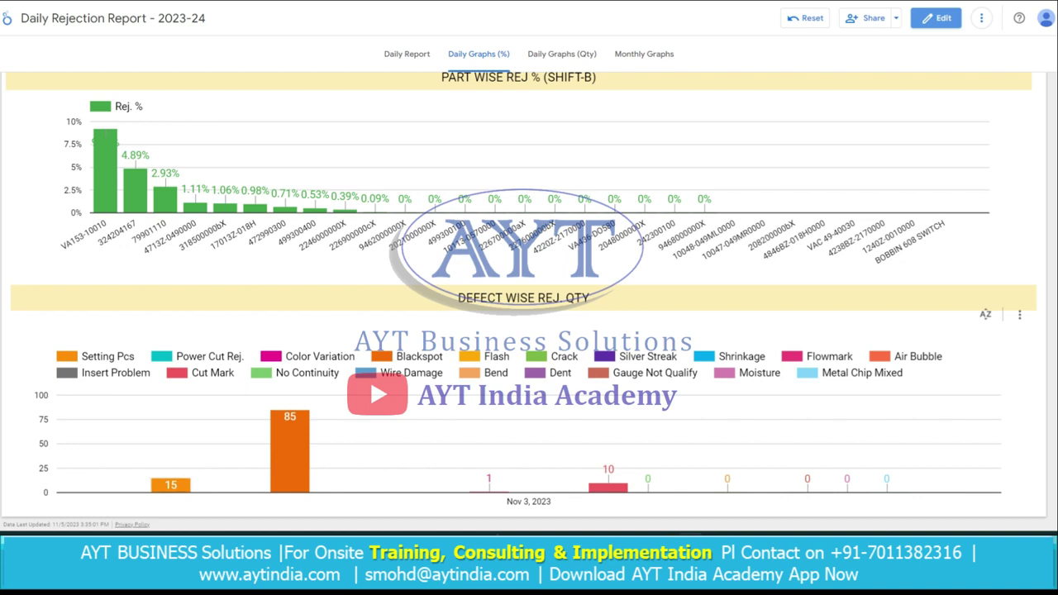
mouse_move(289, 446)
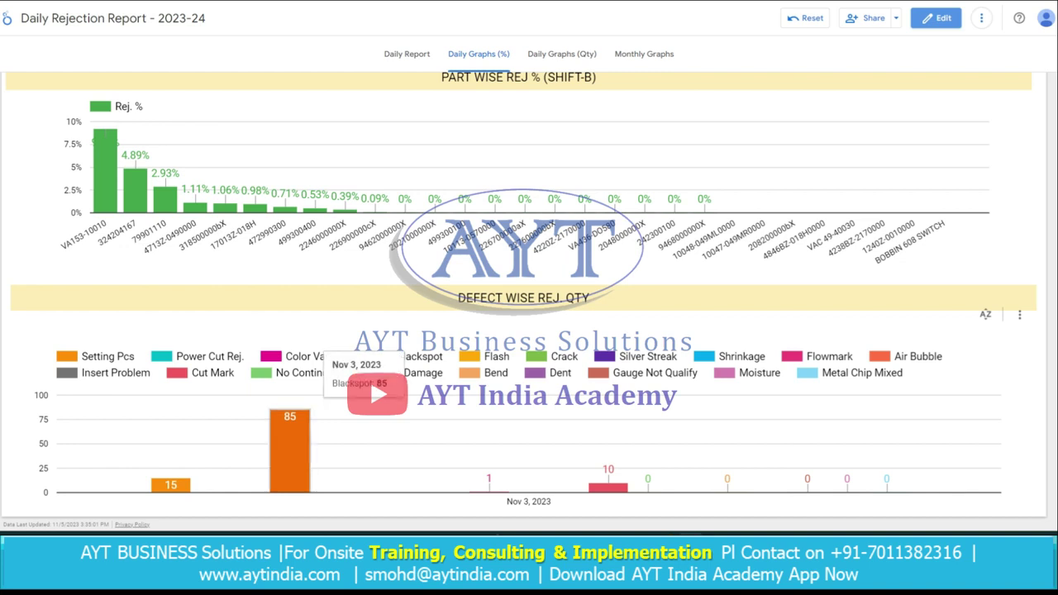
scroll(529, 331, "up", 15)
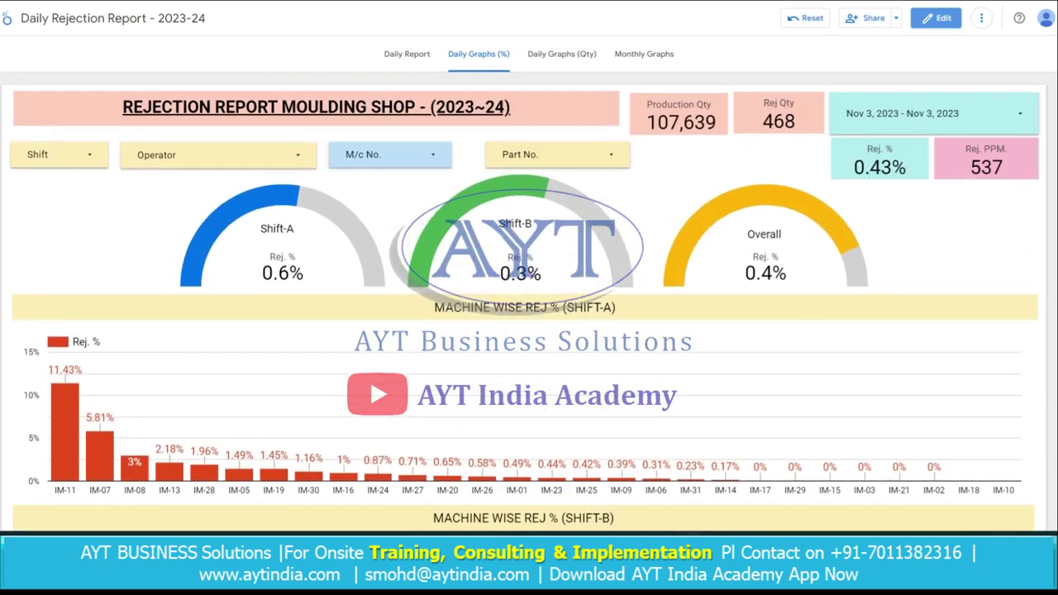
Open the Daily Graphs (Qty) page and set its date range to Nov 3, 2023 only.
left_click(562, 54)
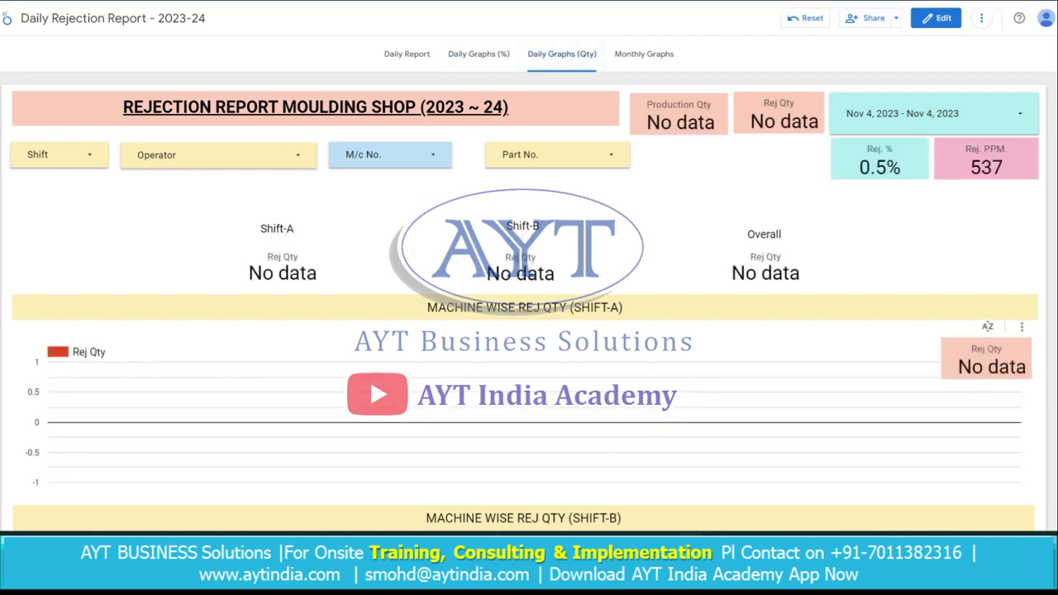
left_click(934, 113)
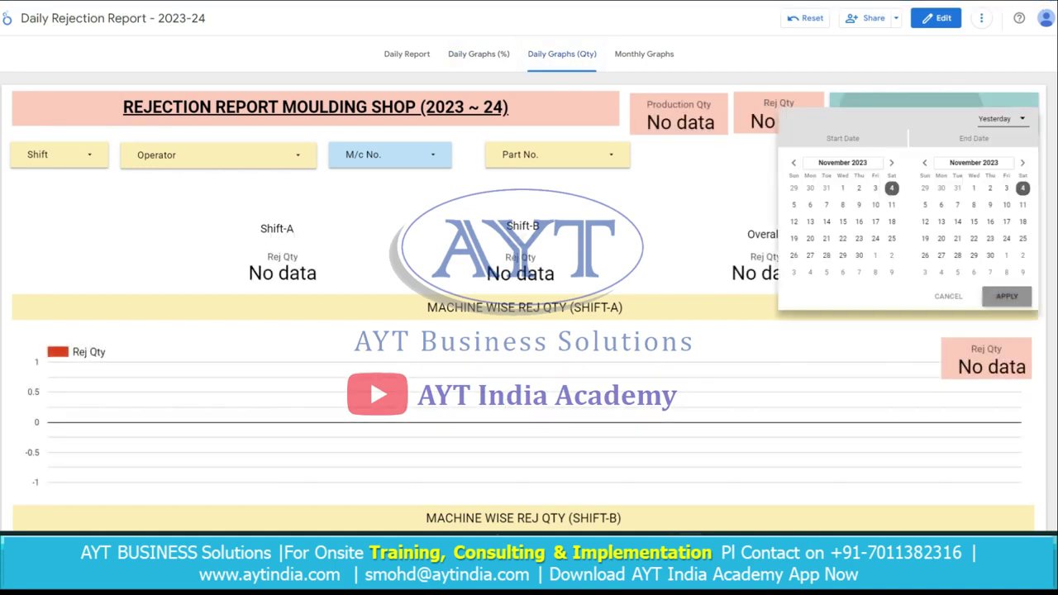
left_click(1007, 296)
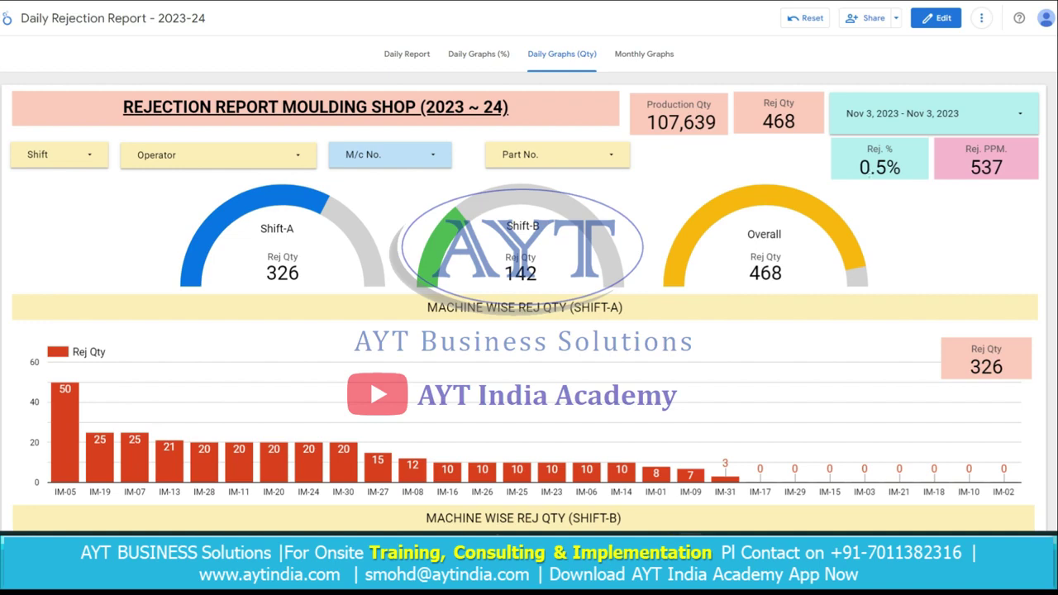
Examine the machine-wise and part-wise rejection quantities for both shifts and the defect-wise quantities, including the M/c PM bar.
scroll(529, 301, "down", 3)
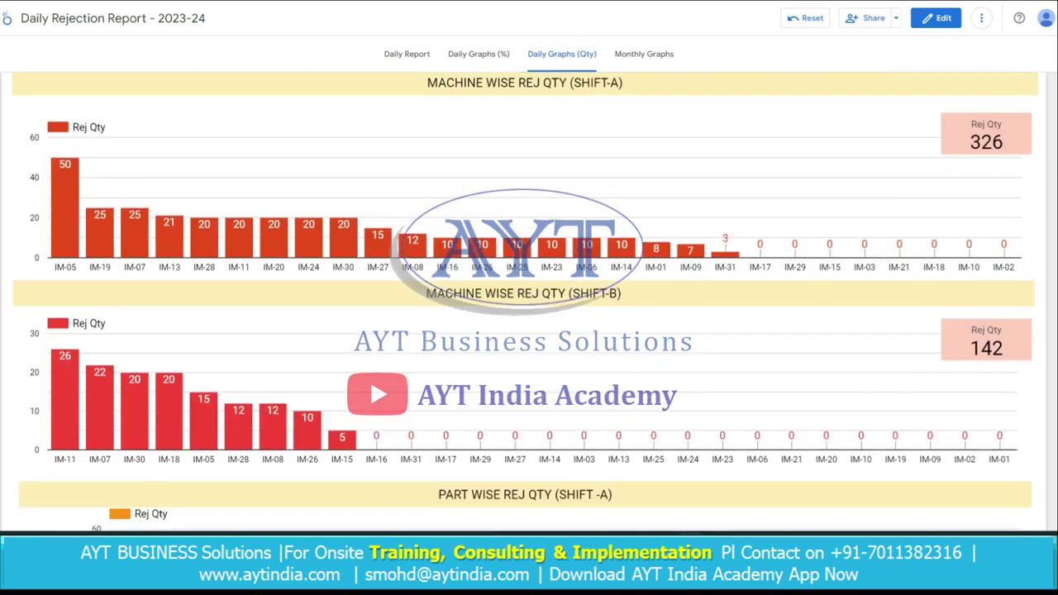
scroll(529, 301, "up", 1)
scroll(70, 248, "up", 1)
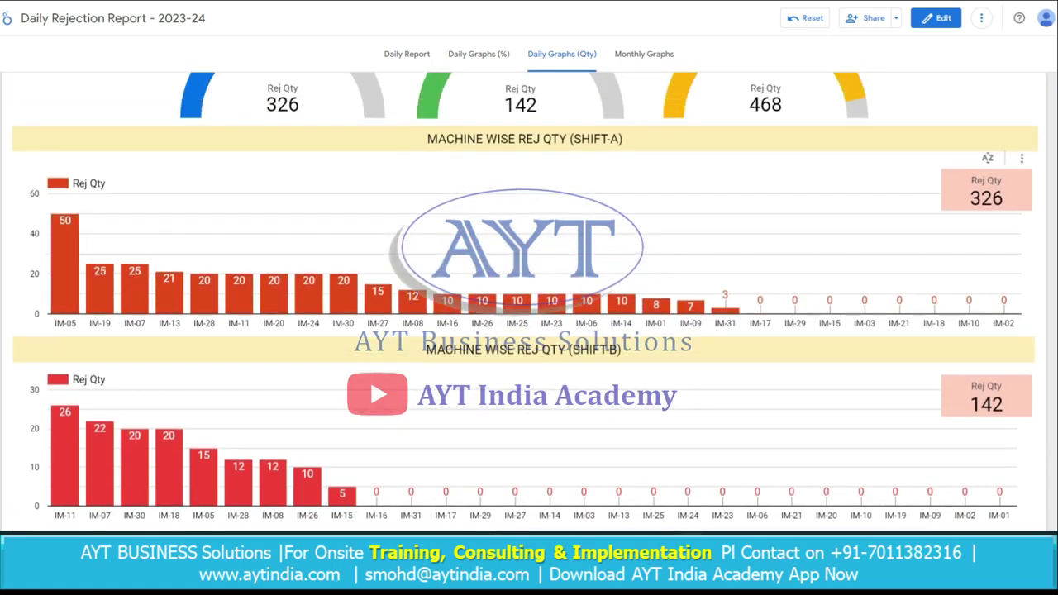
scroll(207, 248, "down", 3)
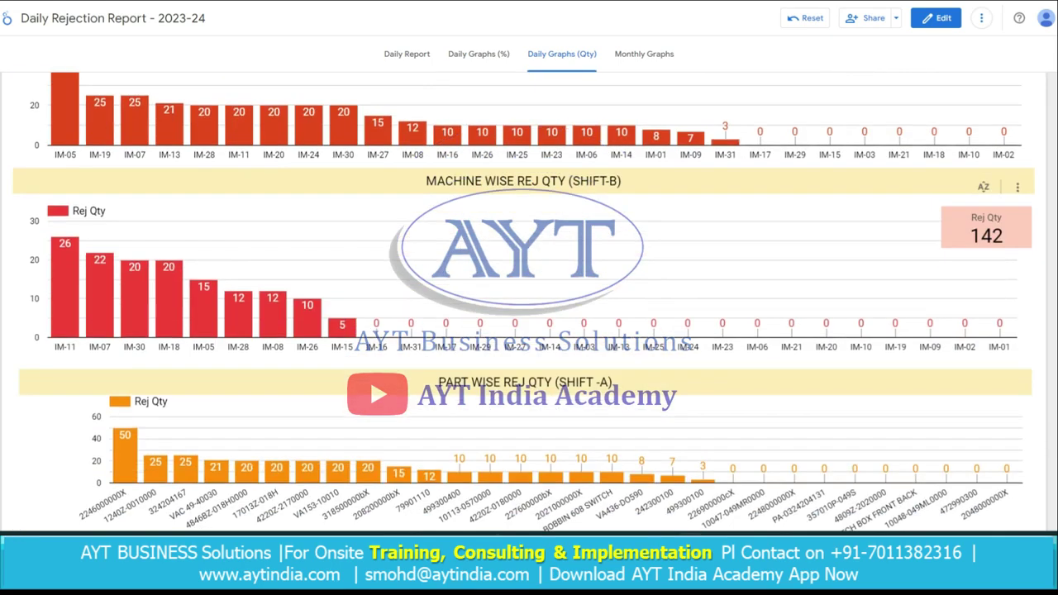
scroll(529, 298, "down", 3)
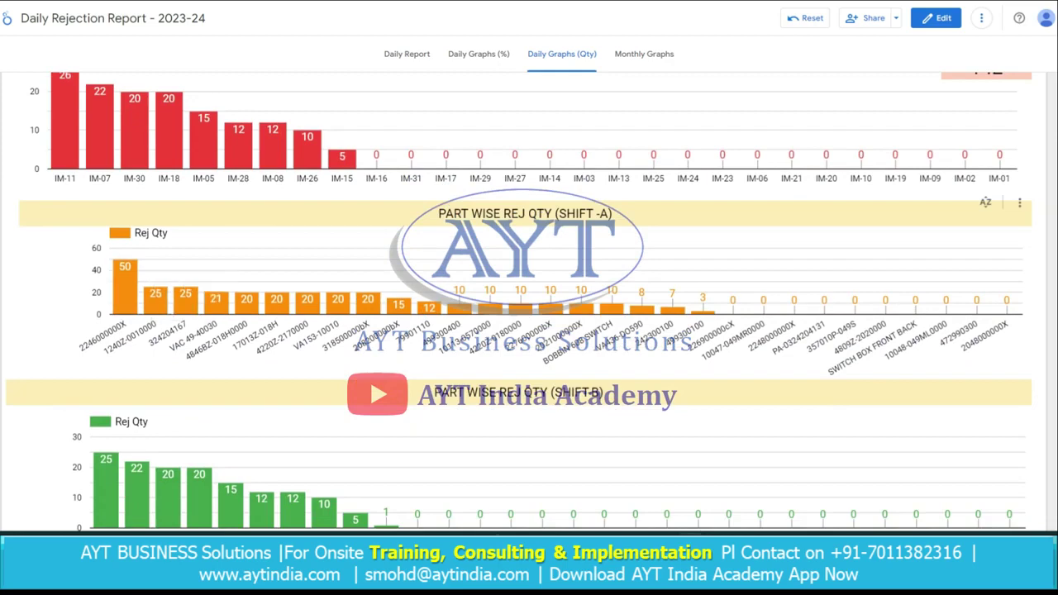
scroll(529, 297, "down", 6)
mouse_move(254, 414)
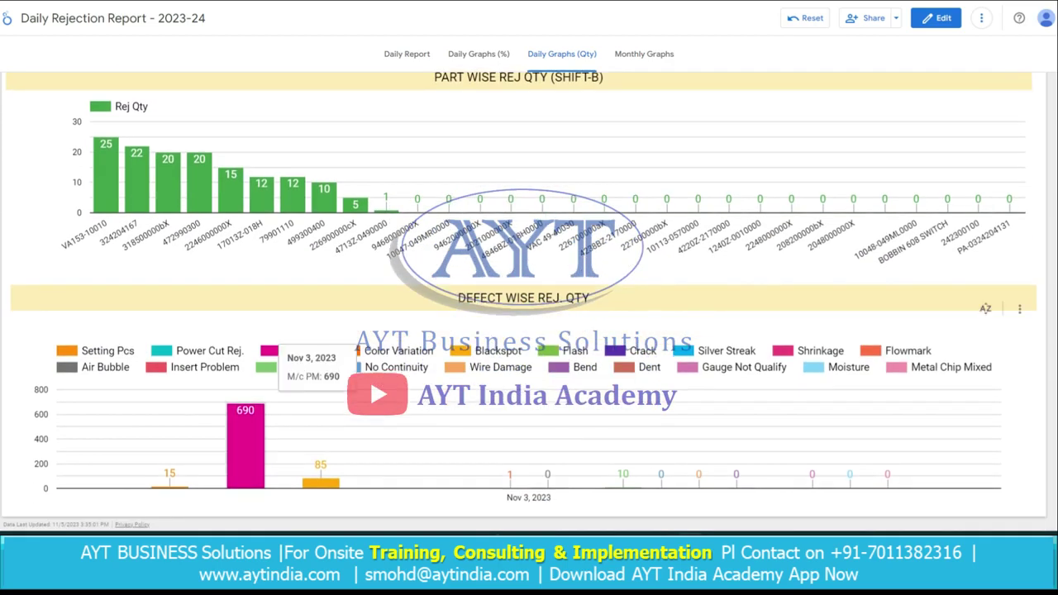
scroll(529, 297, "up", 4)
Open the Monthly Graphs page and set its date range to Oct 1, 2023 - Oct 31, 2023.
left_click(644, 54)
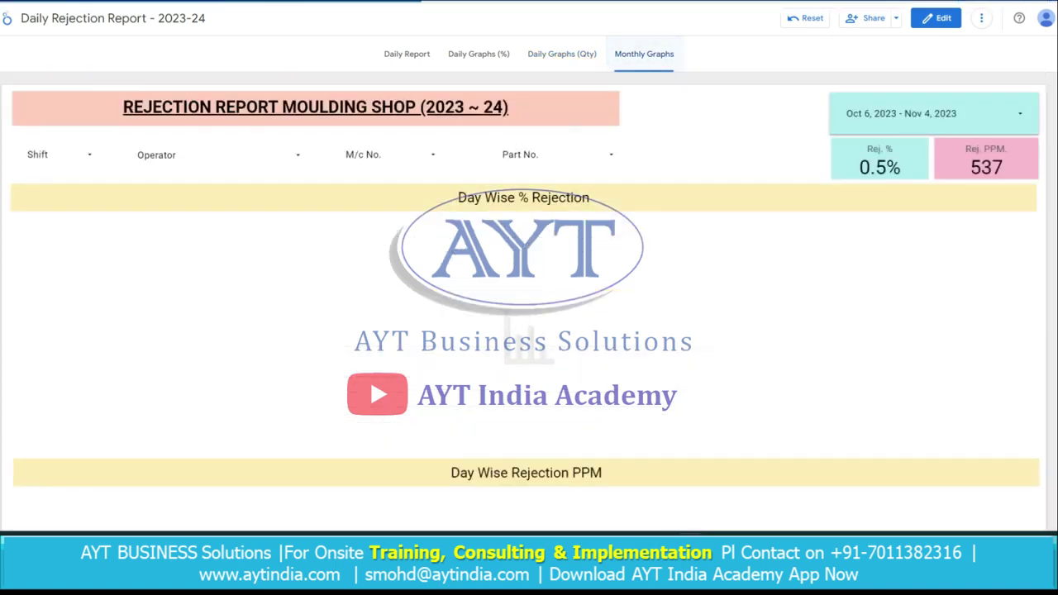
left_click(934, 114)
left_click(793, 188)
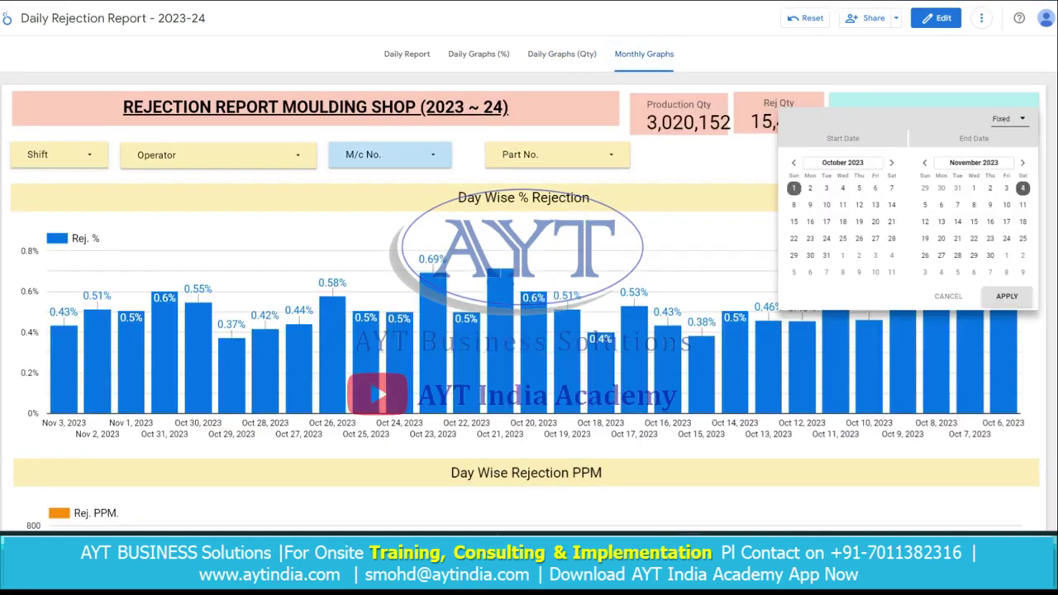
left_click(924, 162)
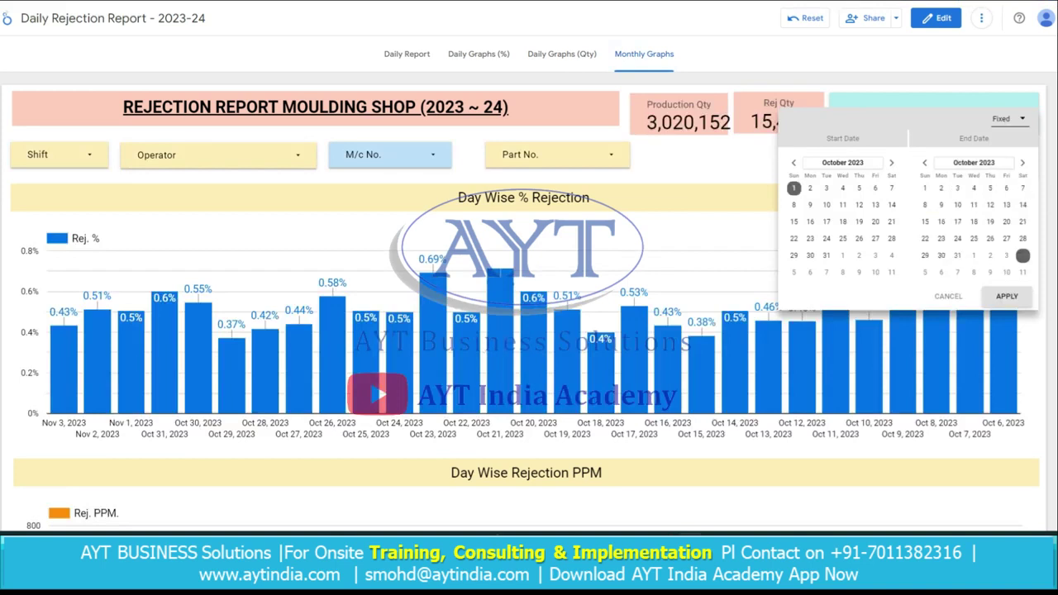
left_click(958, 256)
left_click(1007, 296)
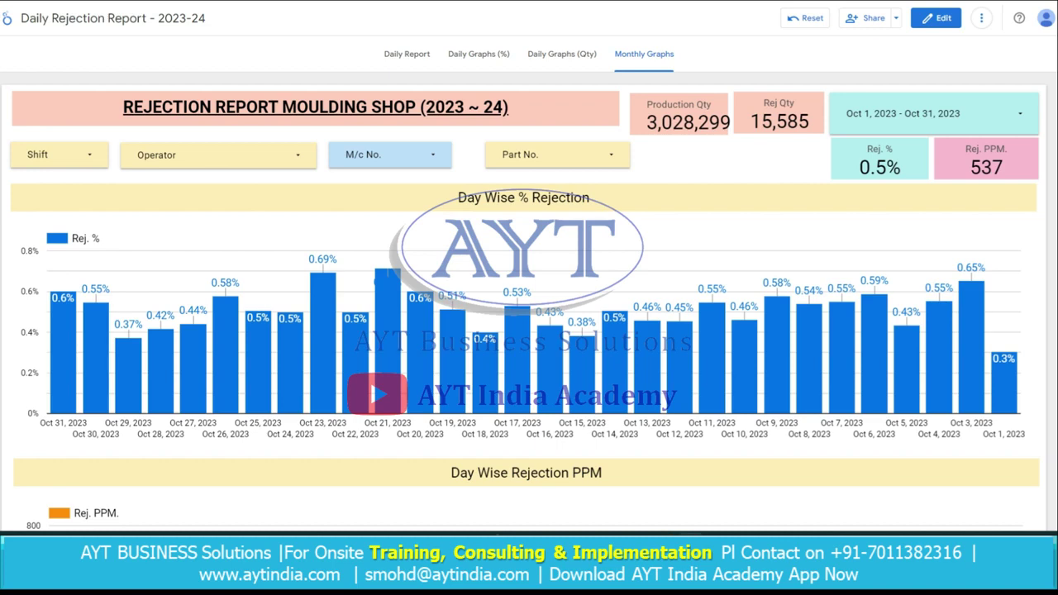
Examine the day-wise rejection percentage, rejection PPM, defect-wise quantity and day-wise rejection quantity charts.
scroll(529, 306, "down", 1)
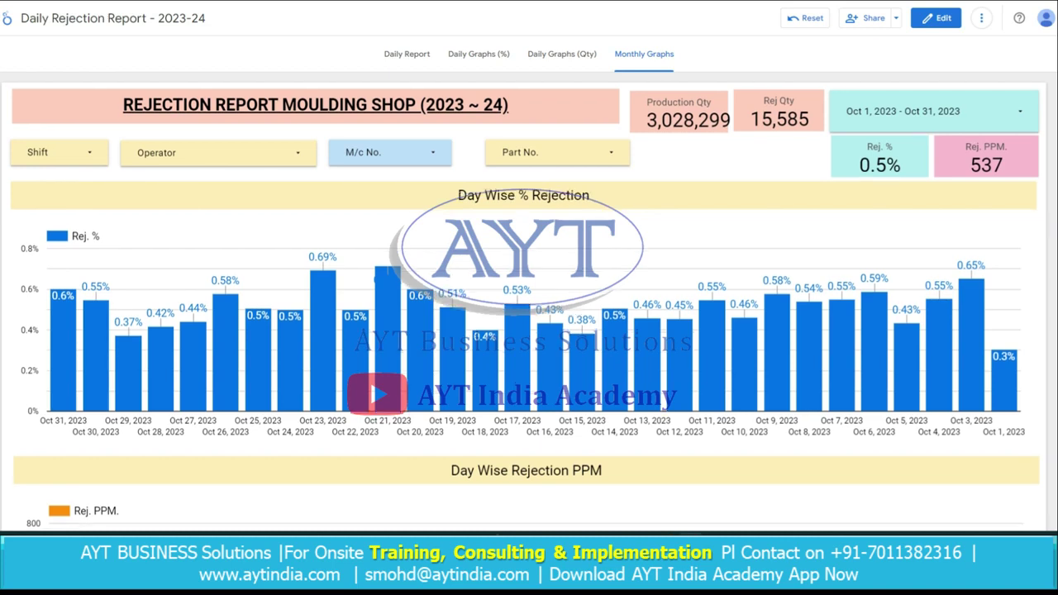
scroll(165, 182, "down", 2)
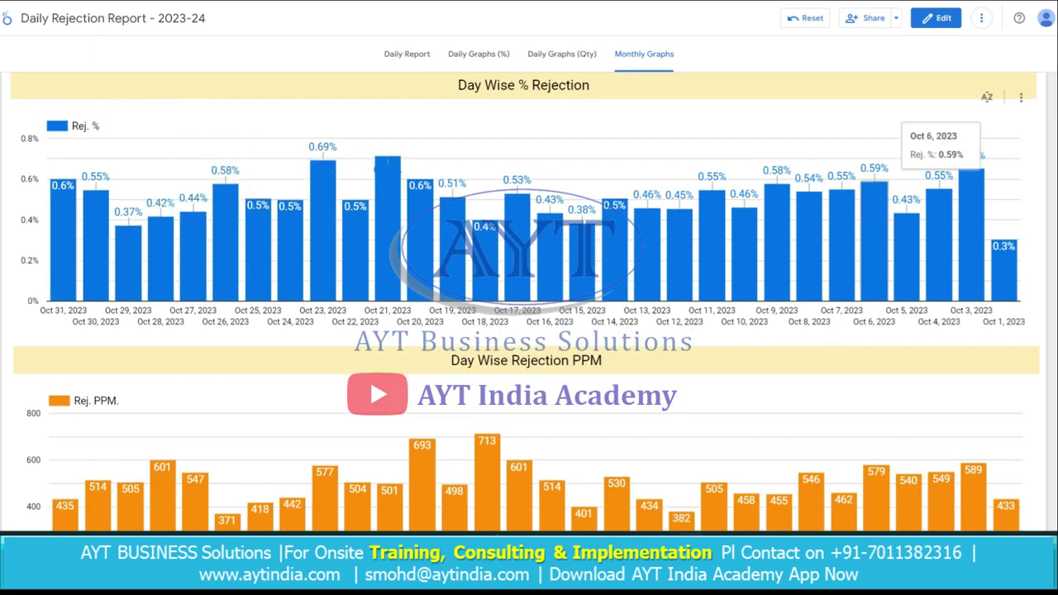
scroll(448, 262, "down", 5)
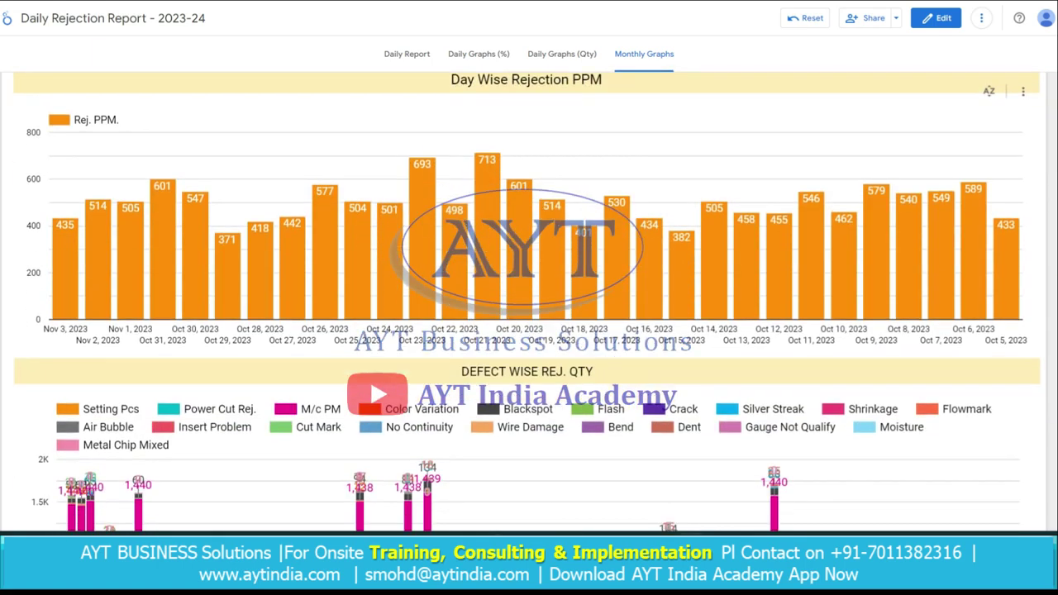
scroll(448, 261, "up", 1)
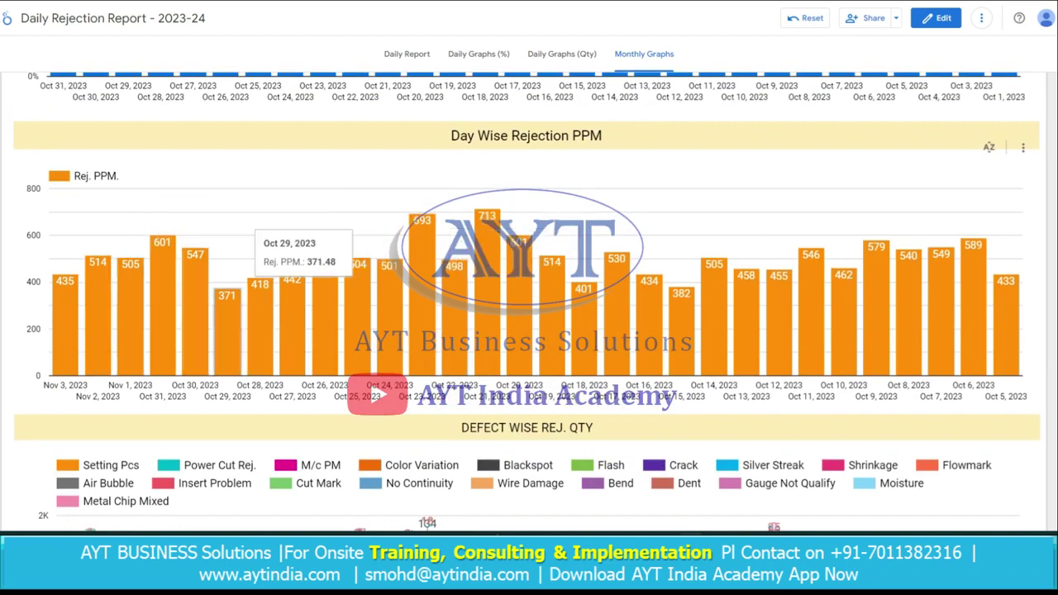
scroll(612, 103, "down", 2)
scroll(584, 115, "down", 4)
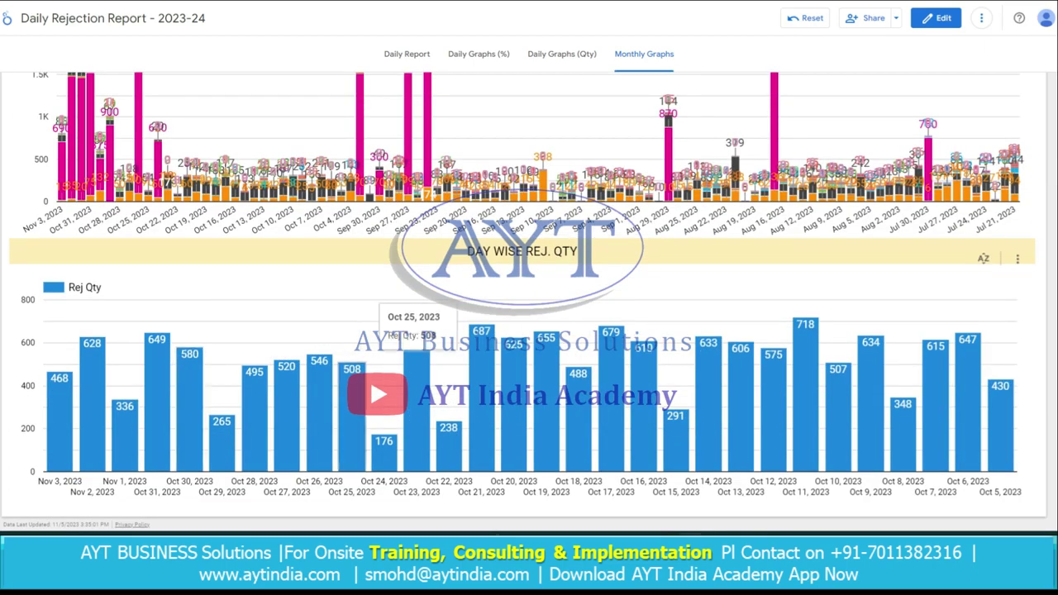
scroll(868, 355, "up", 8)
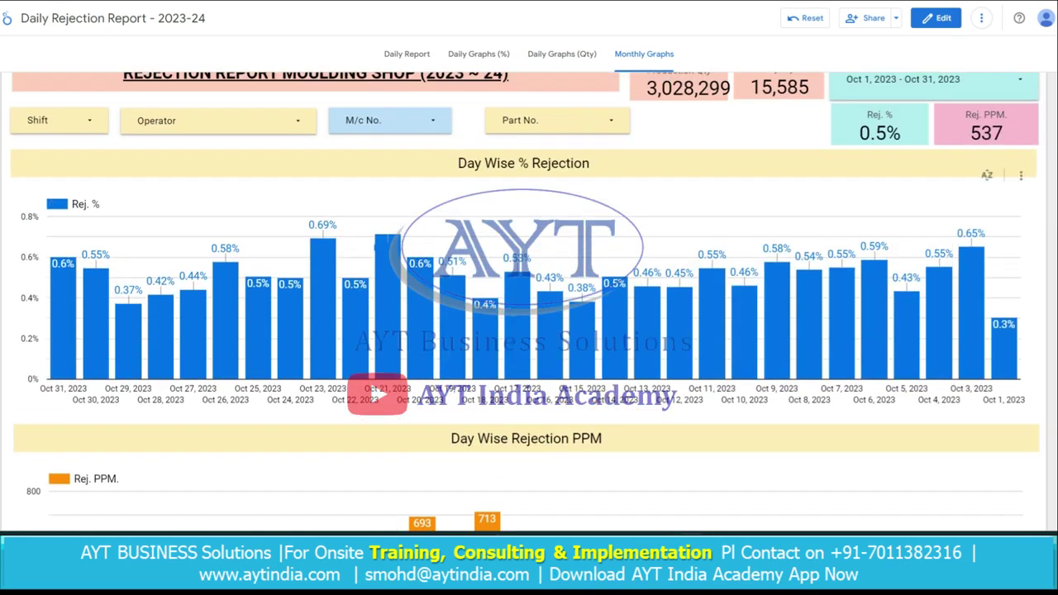
Filter the monthly page to Oct 21, 2023 from the Day Wise Rejection PPM chart and review that day's defect-wise quantities.
scroll(397, 232, "down", 4)
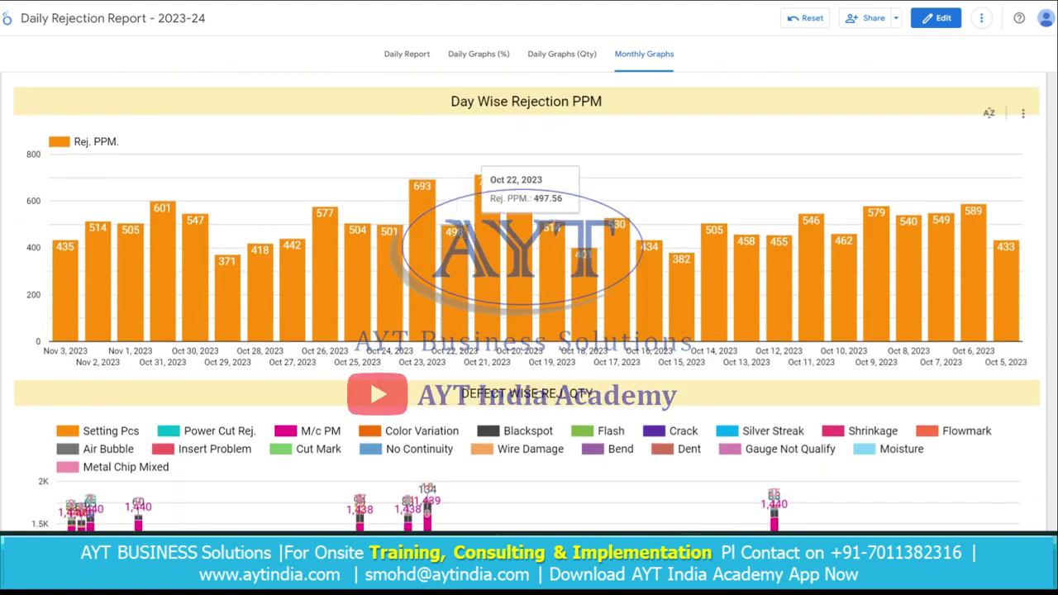
left_click(487, 248)
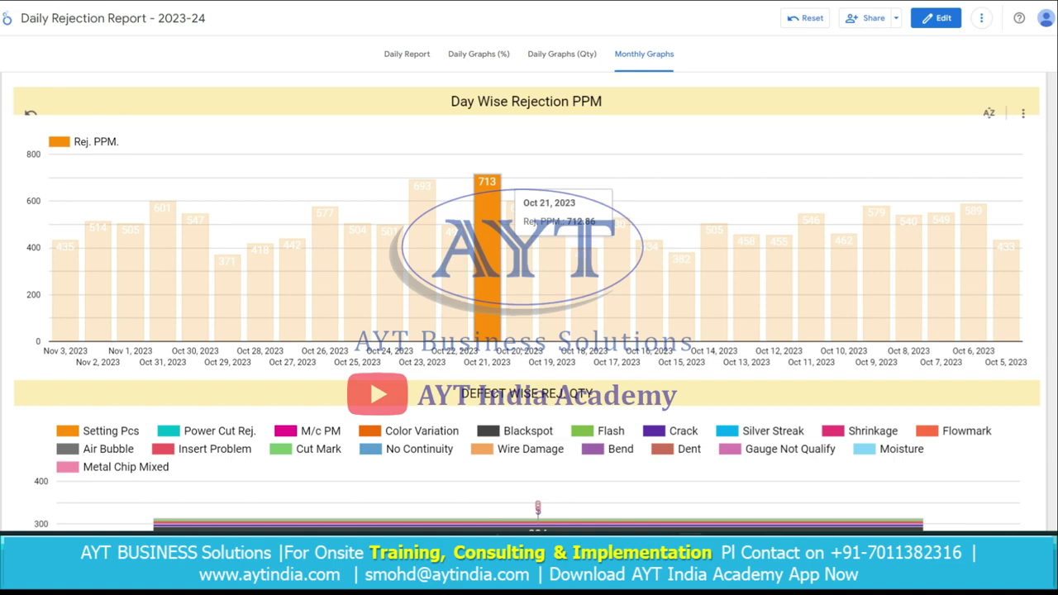
scroll(529, 297, "up", 2)
scroll(530, 297, "up", 2)
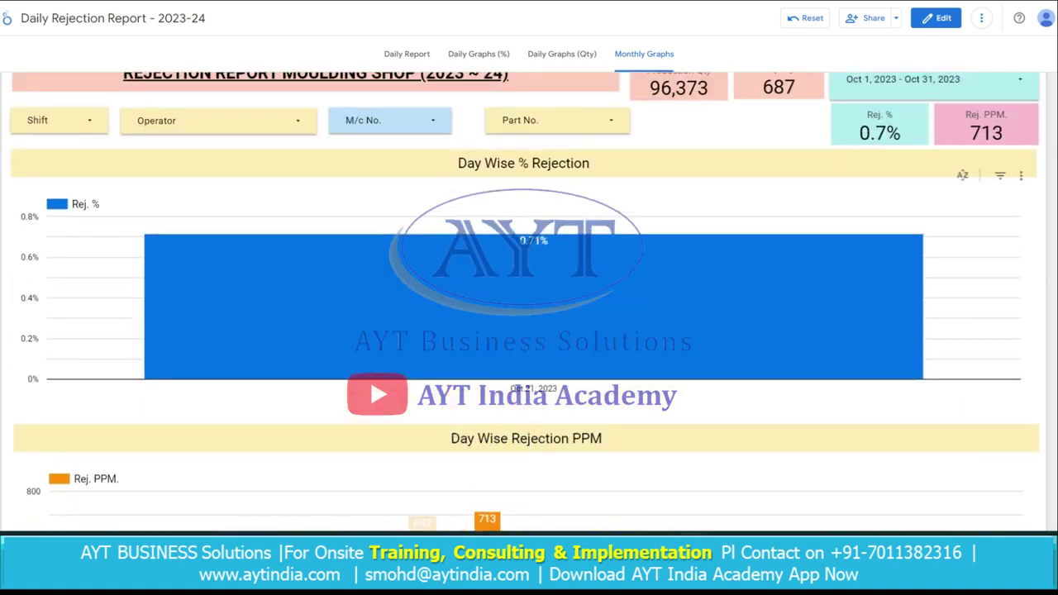
scroll(538, 340, "down", 6)
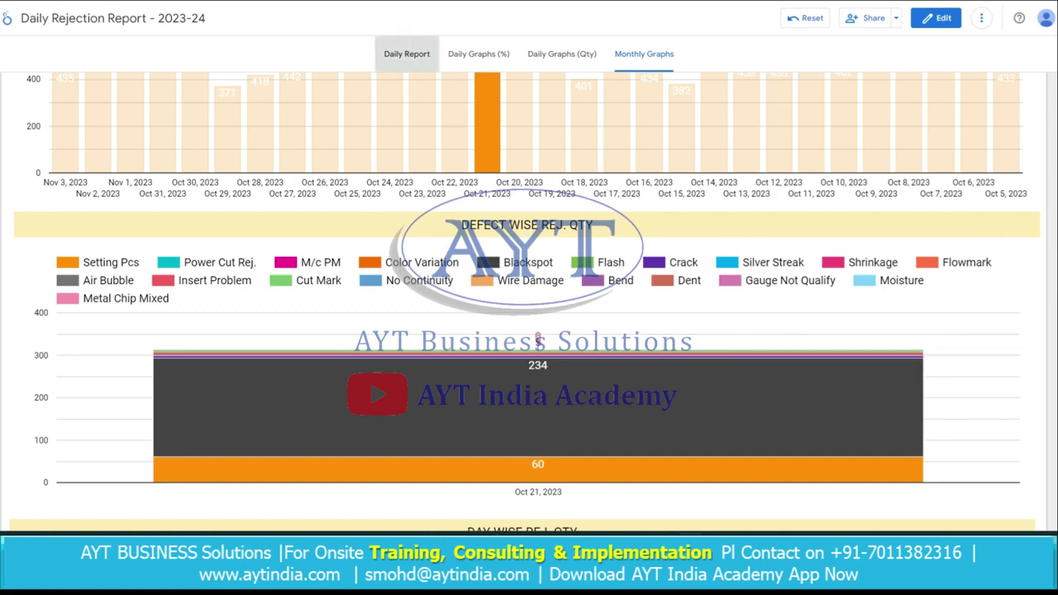
Open the Daily Report for Oct 21, 2023 and sort the table by Blackspot quantity in descending order.
left_click(406, 54)
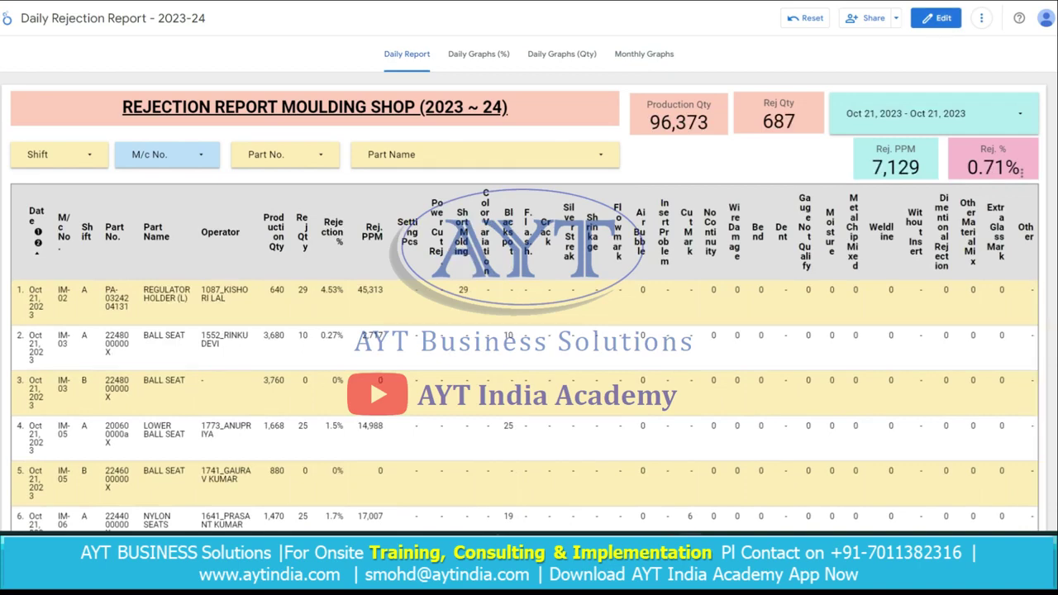
left_click(508, 235)
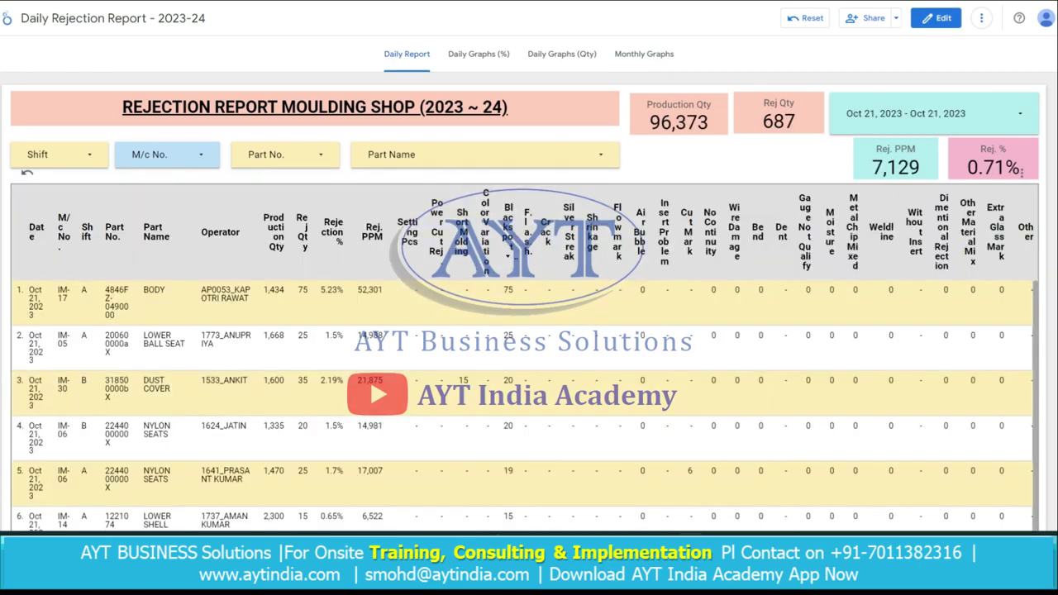